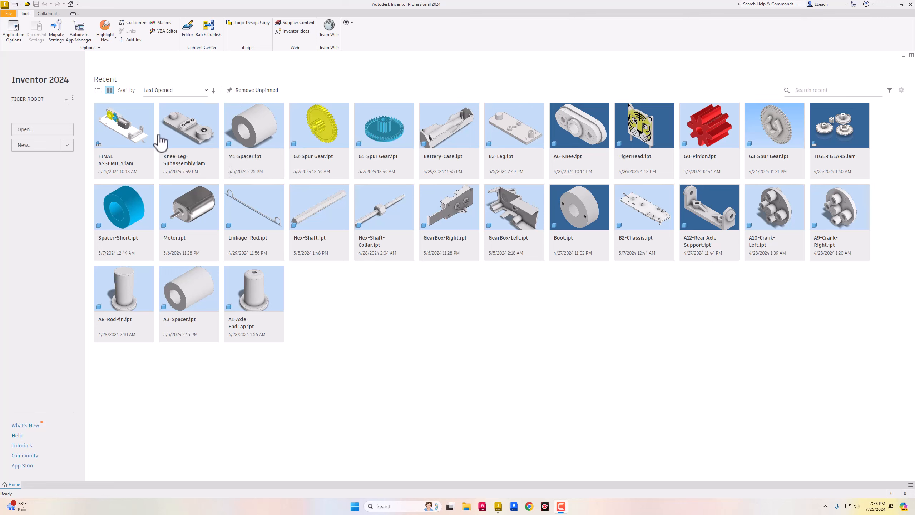
# - Create a new part from the English Standard (in).ipt template
pyautogui.click(37, 147)
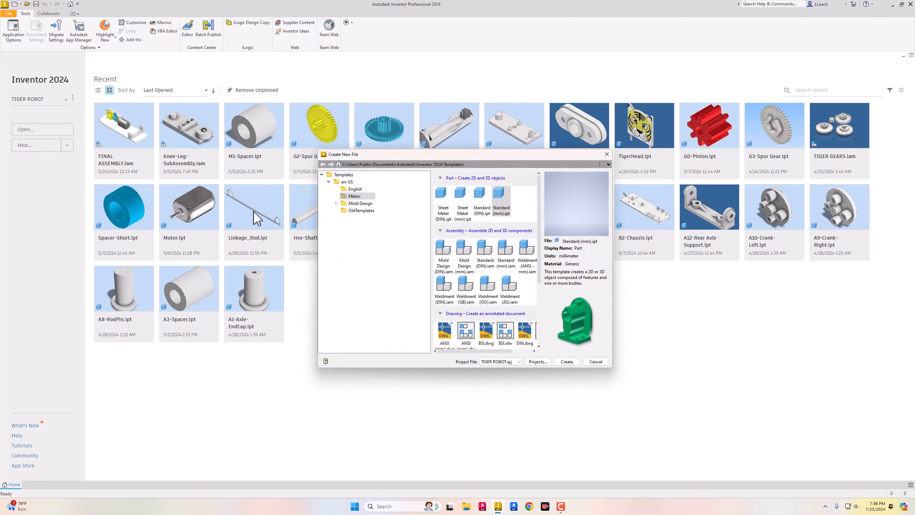
pyautogui.click(356, 189)
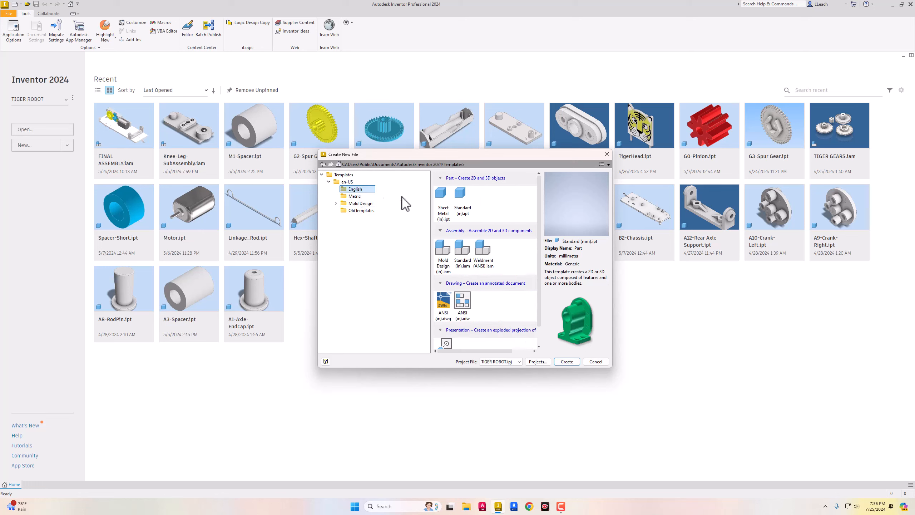
pyautogui.click(463, 197)
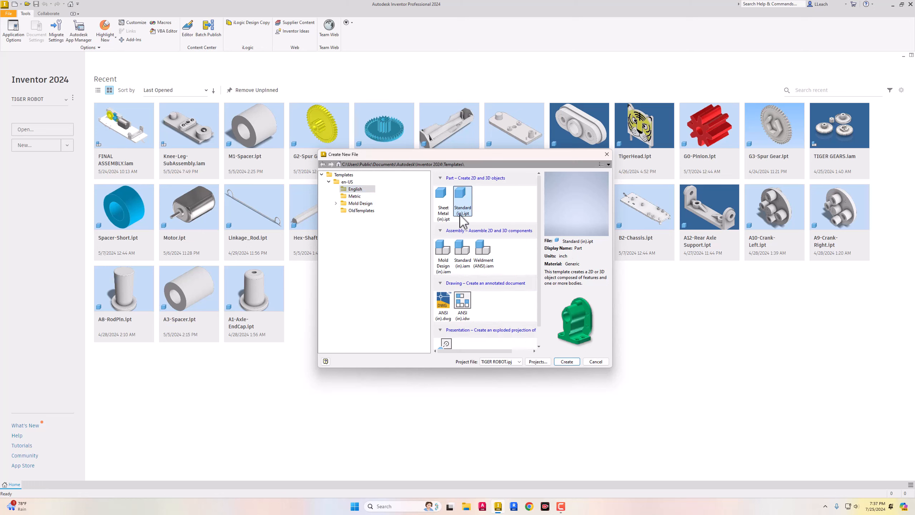
pyautogui.click(566, 361)
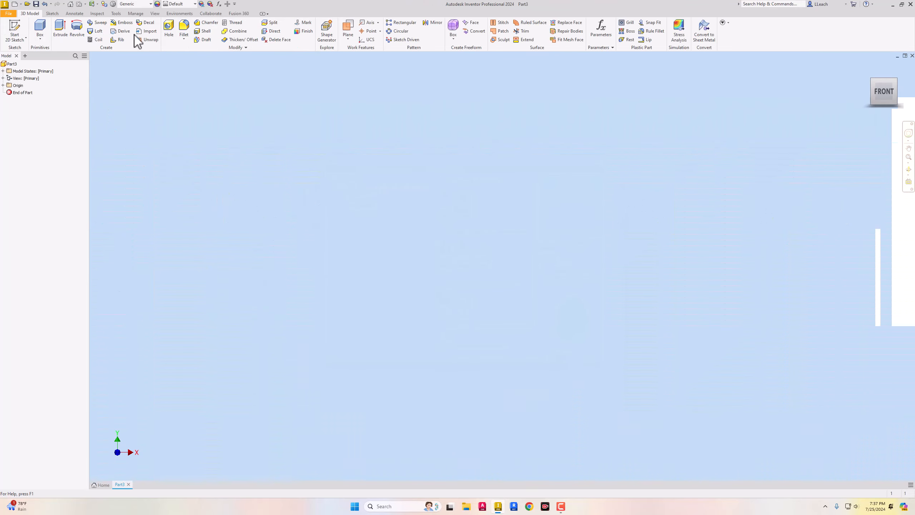
# - Start a 2D sketch on the front (XY) origin plane
pyautogui.click(15, 39)
pyautogui.click(26, 51)
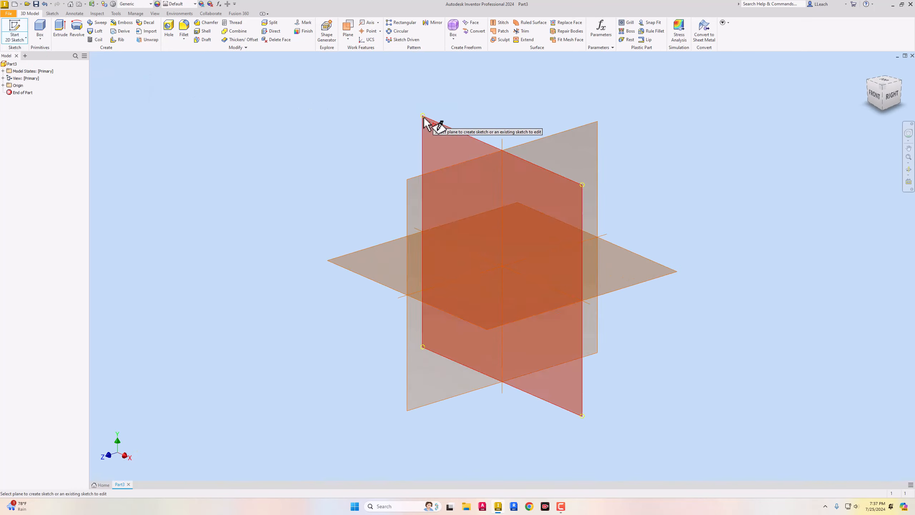
pyautogui.click(449, 132)
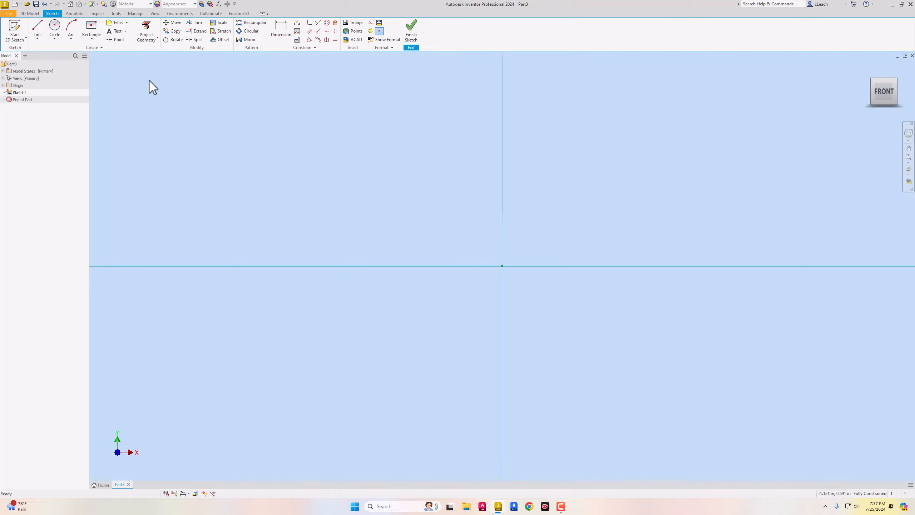
# - Draw a two-point center rectangle from the origin, 10 in wide and 2.5 in high
pyautogui.click(93, 39)
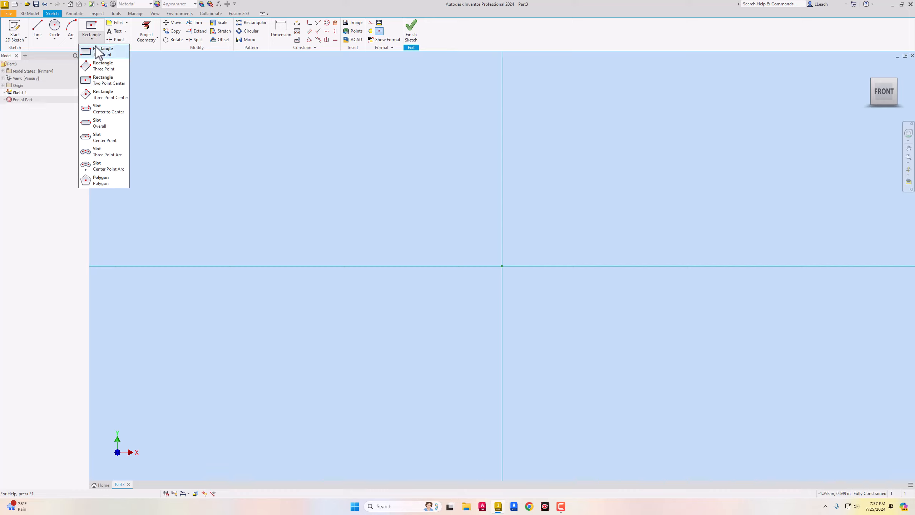
pyautogui.click(108, 80)
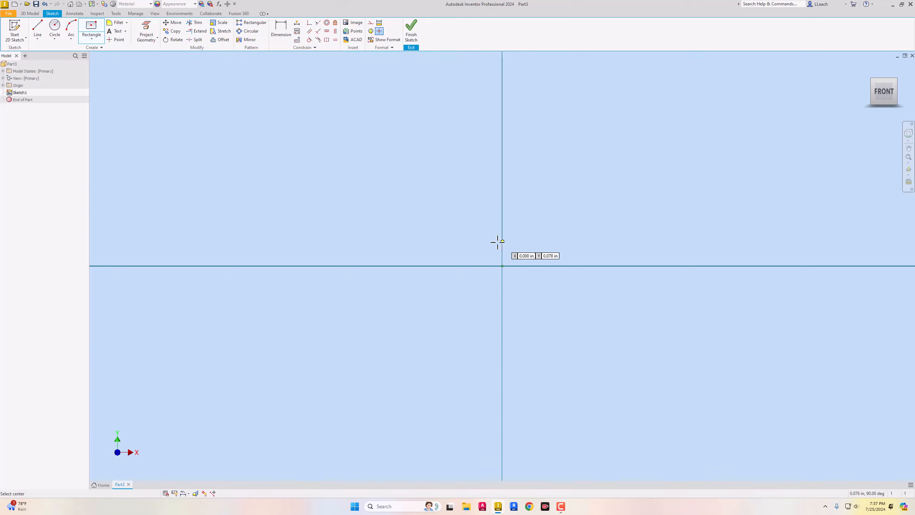
pyautogui.click(503, 266)
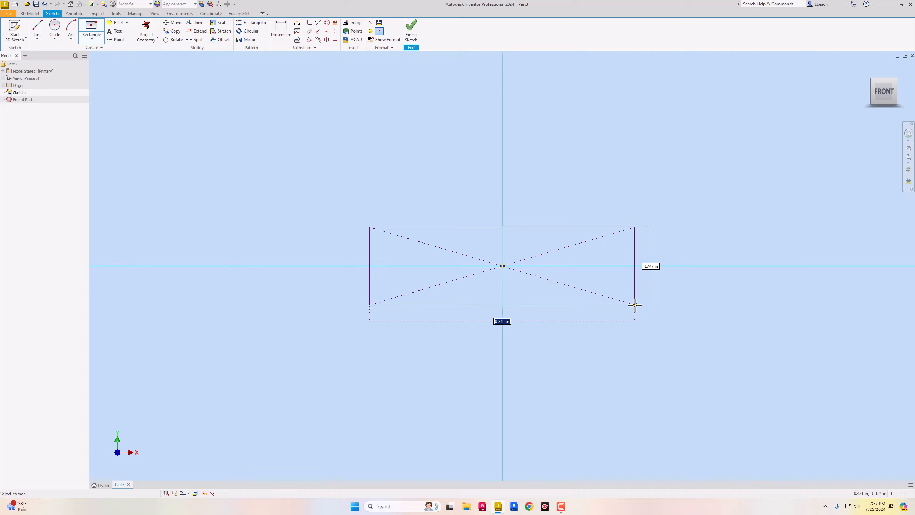
pyautogui.write('10')
pyautogui.press('Tab')
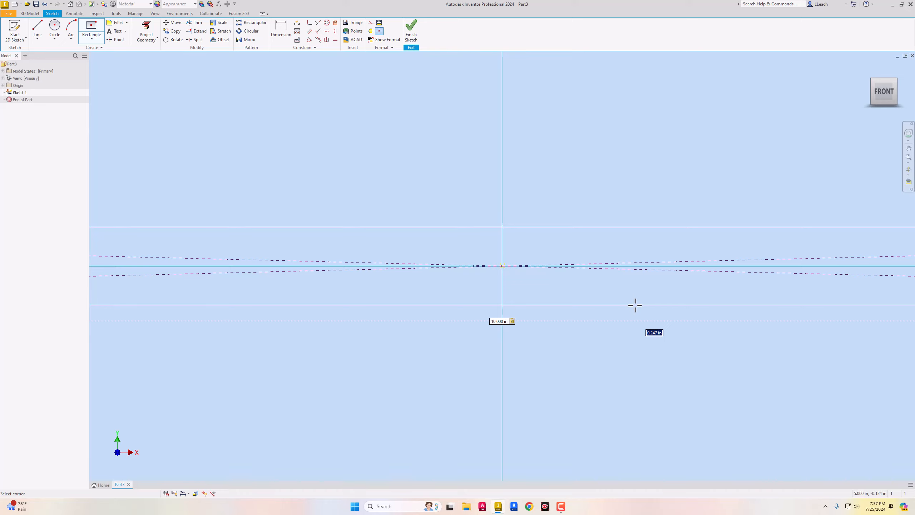
pyautogui.write('2.5')
pyautogui.press('Tab')
pyautogui.press('Return')
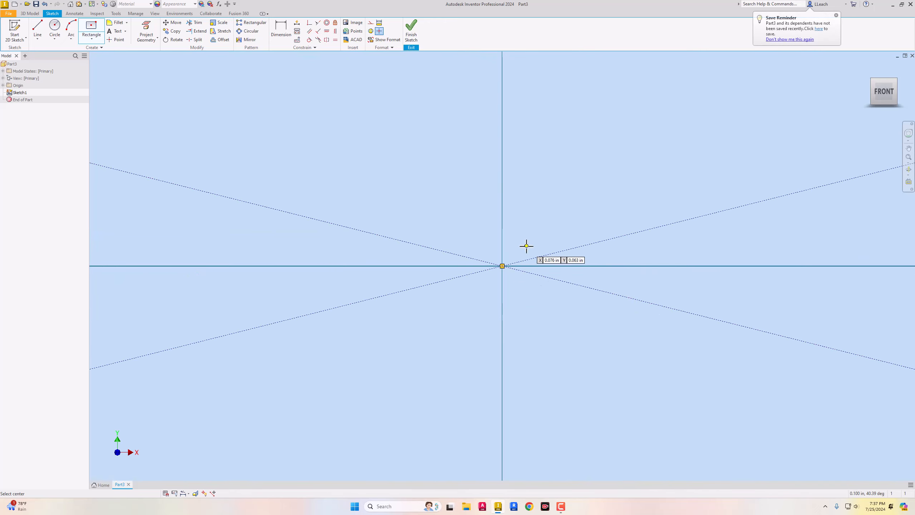
pyautogui.scroll(-2, 528, 249)
pyautogui.scroll(-4, 527, 248)
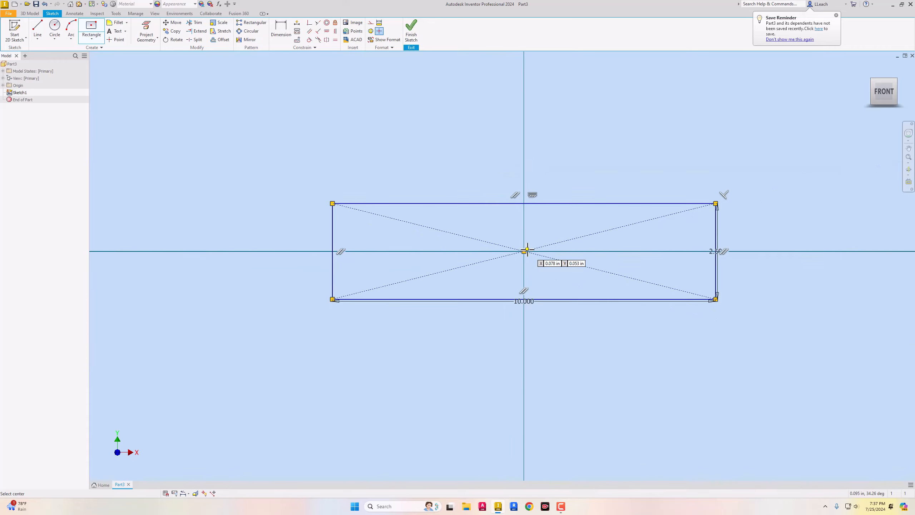
pyautogui.moveTo(538, 226); pyautogui.dragTo(519, 239, button='middle')
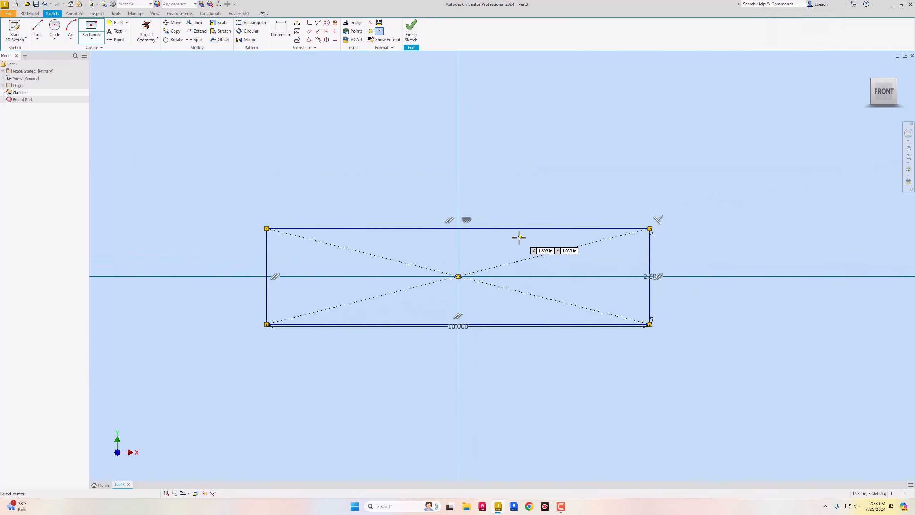
pyautogui.press('Escape')
# - Reposition the rectangle's width and height dimensions clear of its edges and finish the sketch
pyautogui.moveTo(463, 329); pyautogui.dragTo(462, 351)
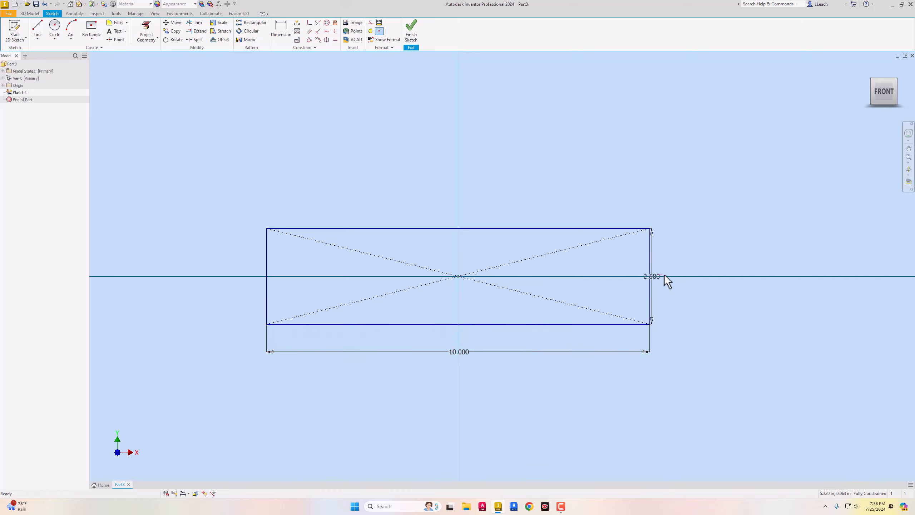
pyautogui.moveTo(662, 275); pyautogui.dragTo(684, 276)
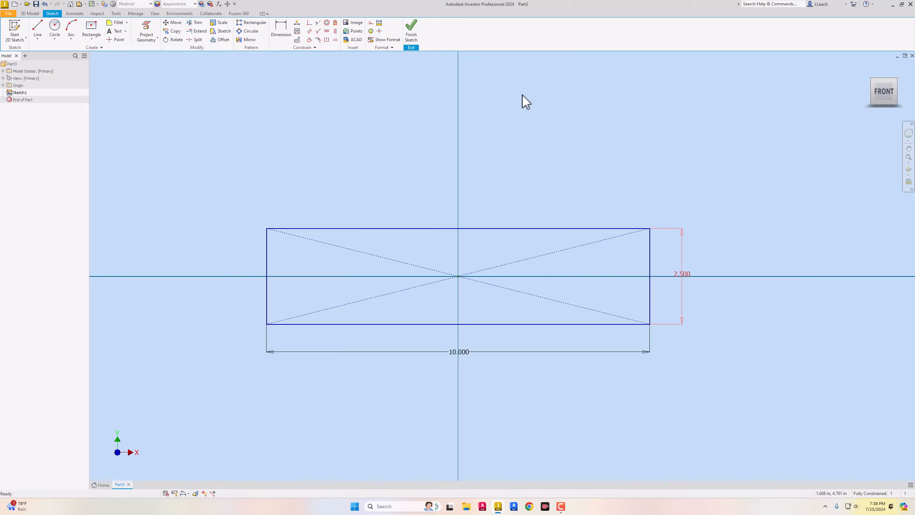
pyautogui.click(414, 37)
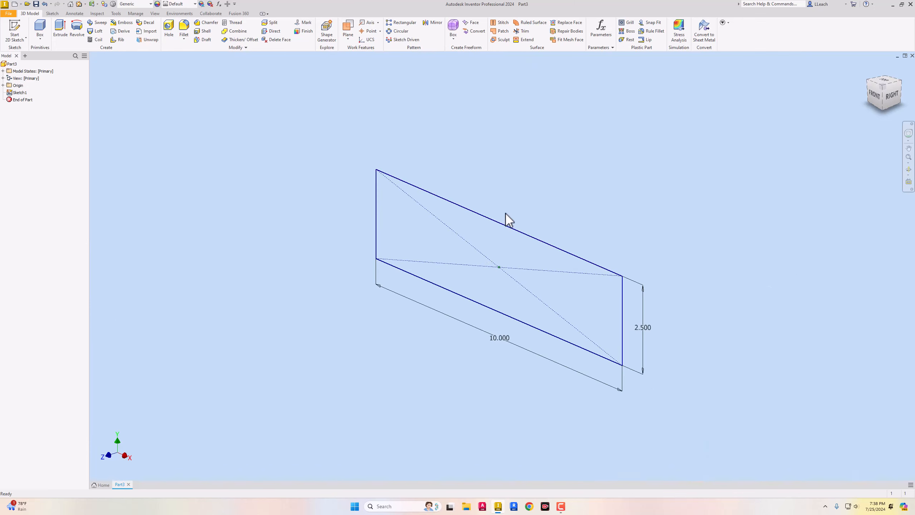
# - Extrude the rectangle symmetrically about the sketch plane with a total distance of 2 in
pyautogui.scroll(-2, 506, 212)
pyautogui.scroll(-1, 506, 211)
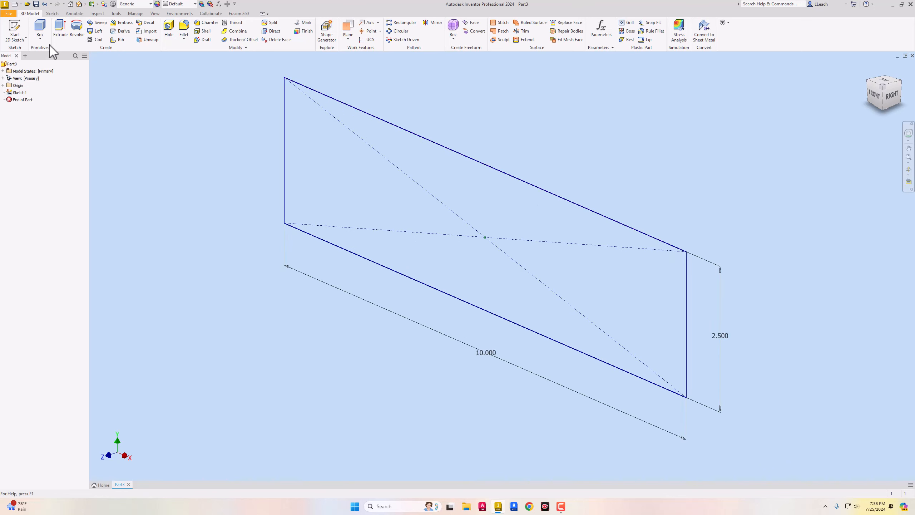
pyautogui.click(62, 29)
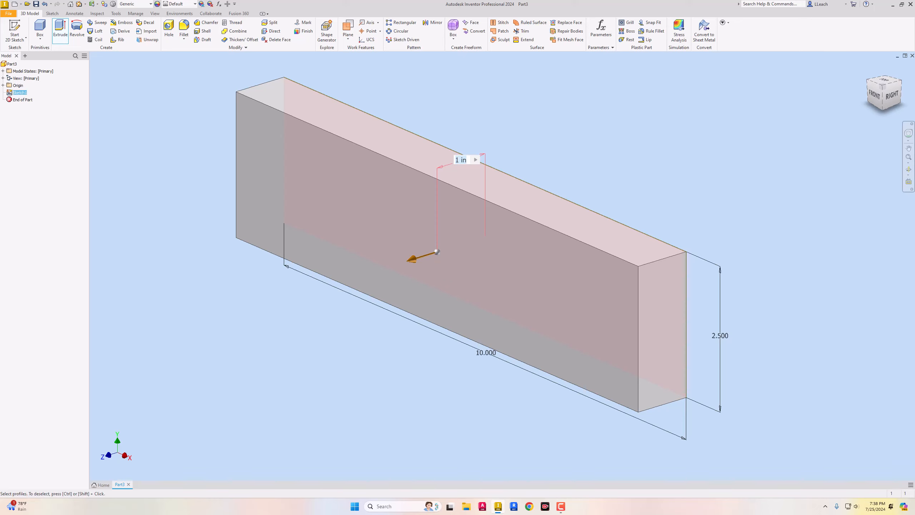
pyautogui.moveTo(914, 205); pyautogui.dragTo(197, 251)
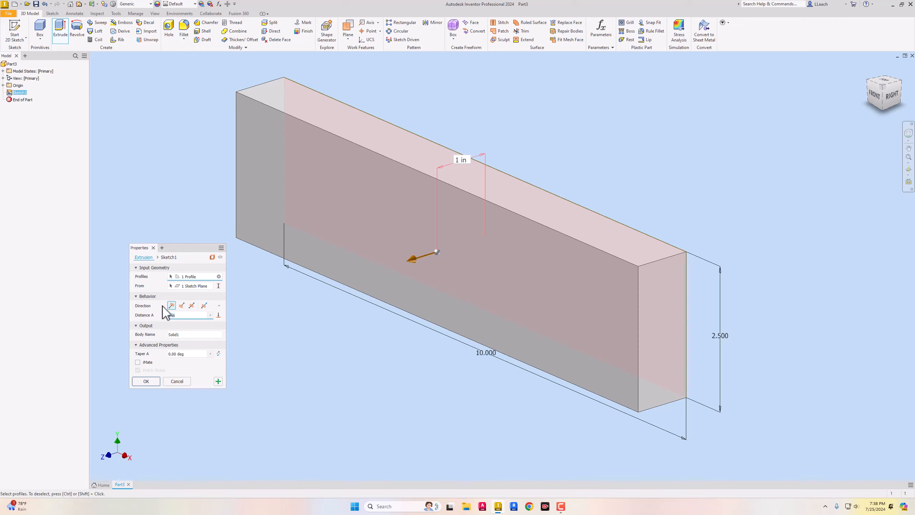
pyautogui.click(192, 306)
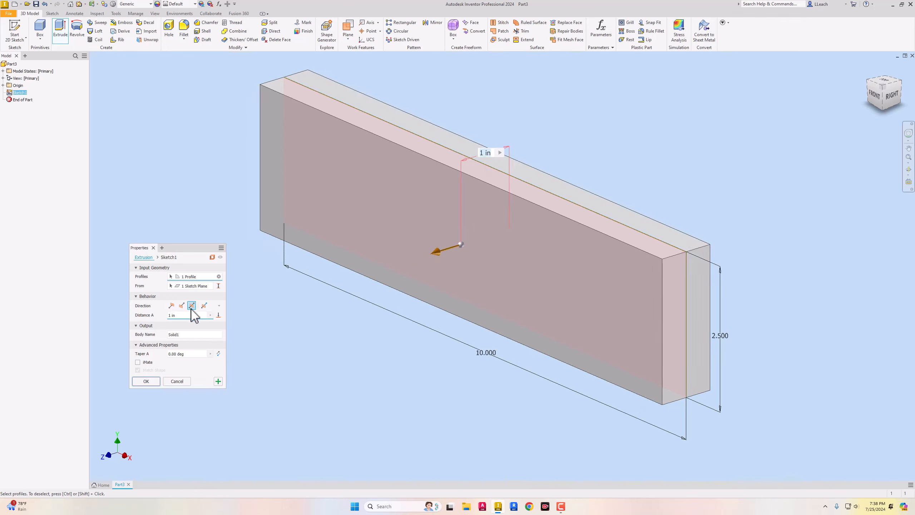
pyautogui.click(181, 315)
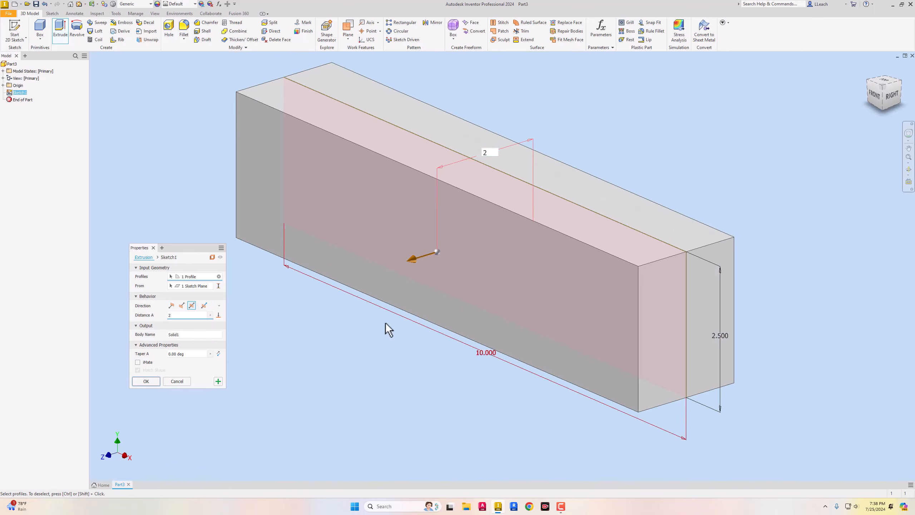
pyautogui.click(146, 381)
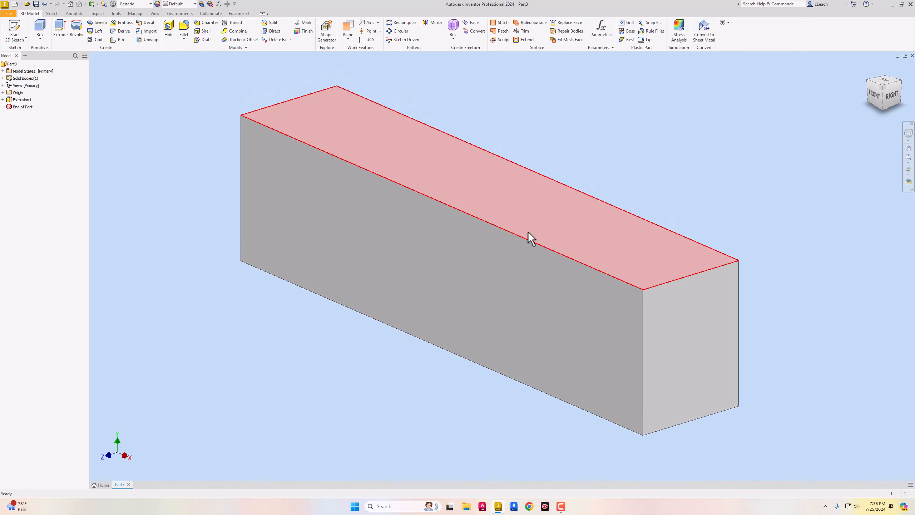
# - Start a new 2D sketch on the block's top face, with its long side oriented horizontally
pyautogui.moveTo(528, 232)
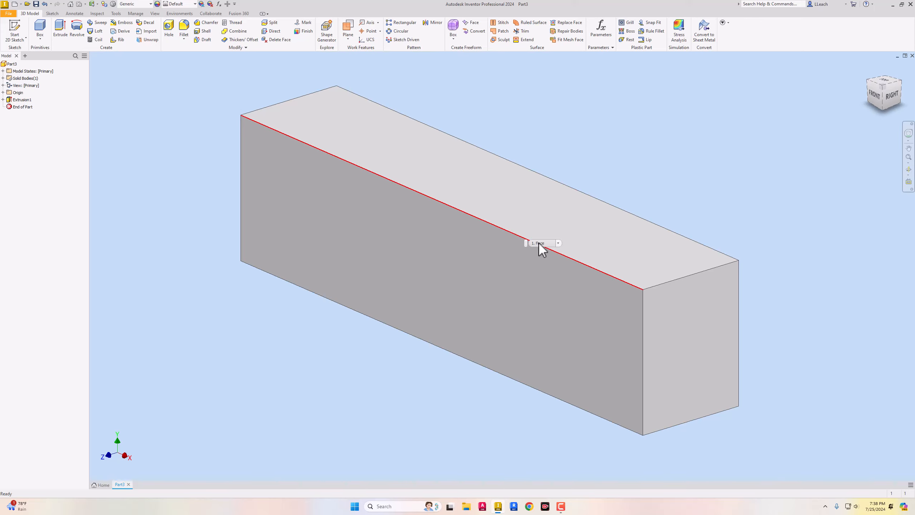
pyautogui.moveTo(589, 155); pyautogui.dragTo(589, 156, button='middle')
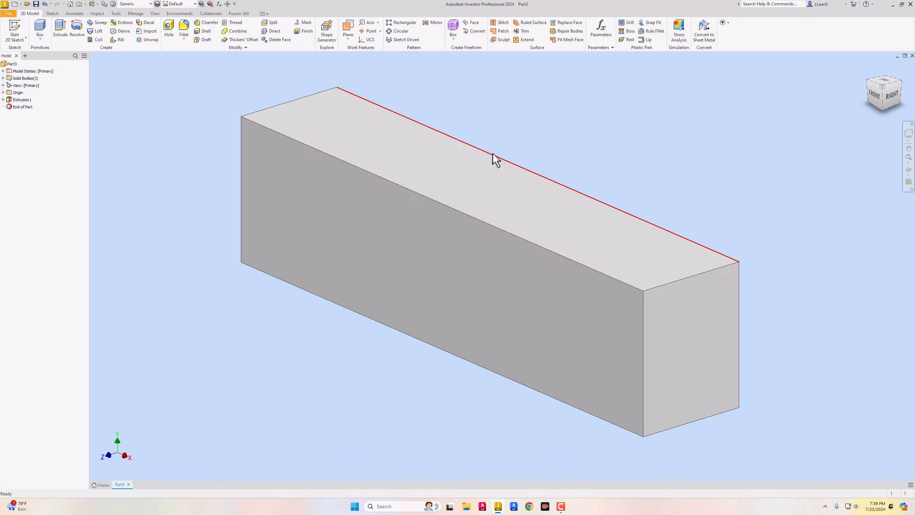
pyautogui.click(18, 37)
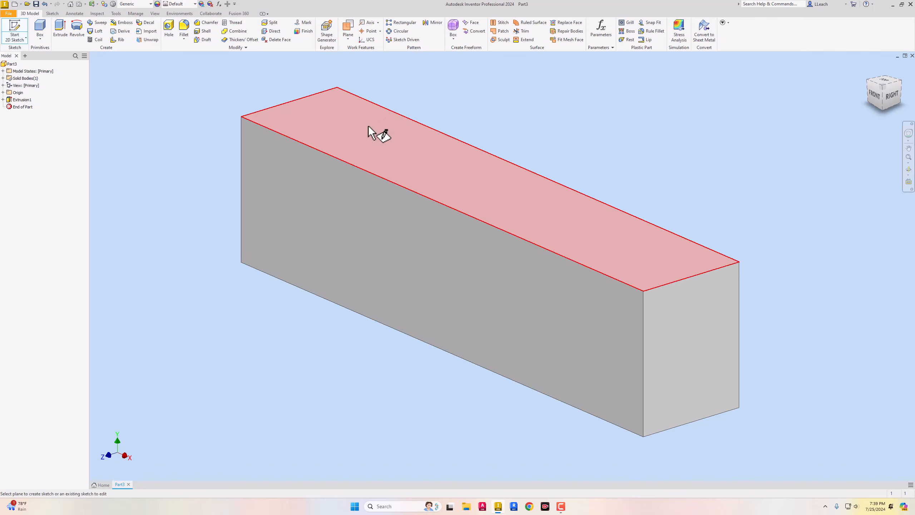
pyautogui.click(472, 177)
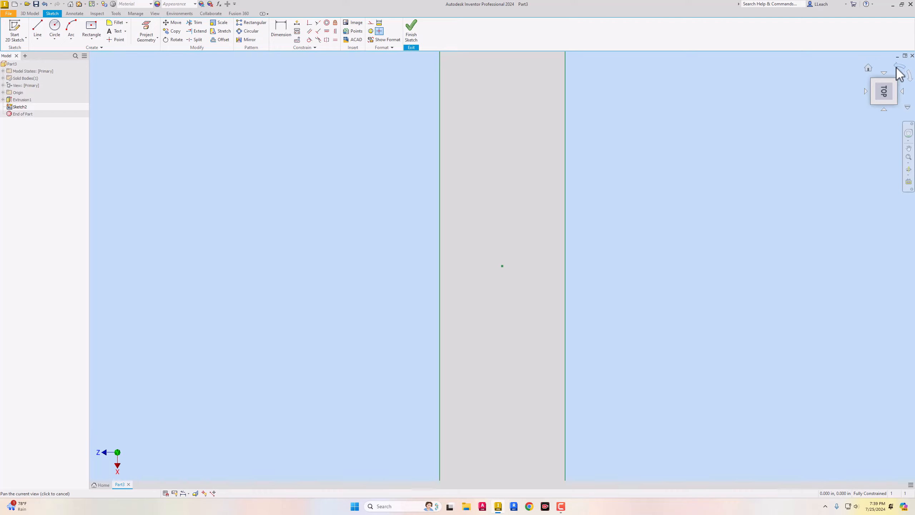
pyautogui.click(899, 67)
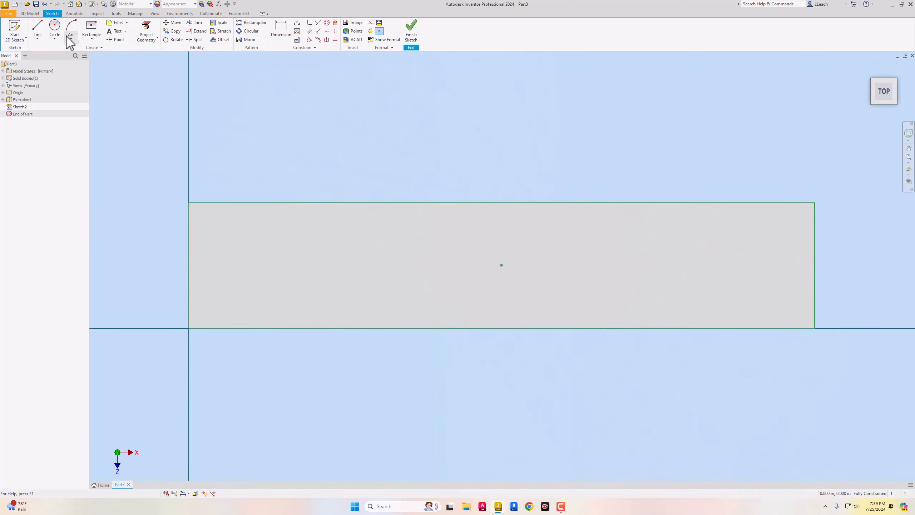
# - Draw a center-point circle of 1.5 in diameter at the center of the top face and finish the sketch
pyautogui.click(55, 37)
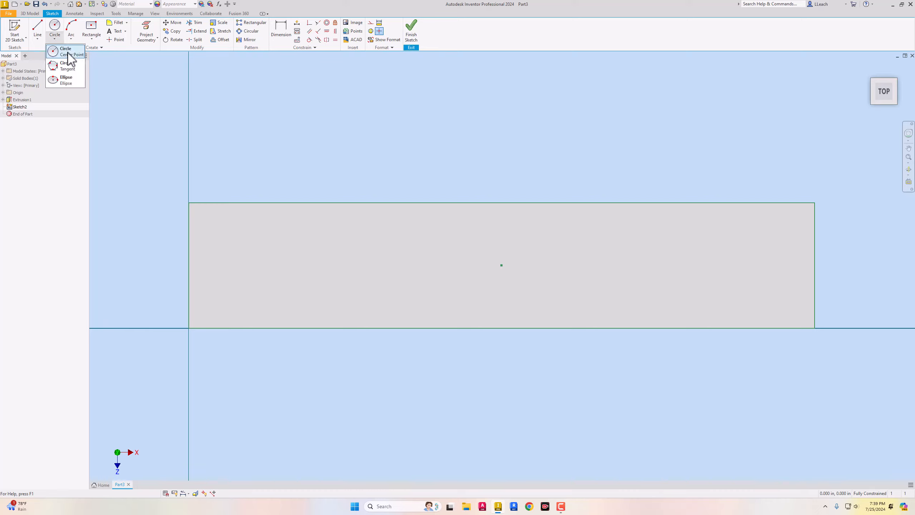
pyautogui.click(69, 53)
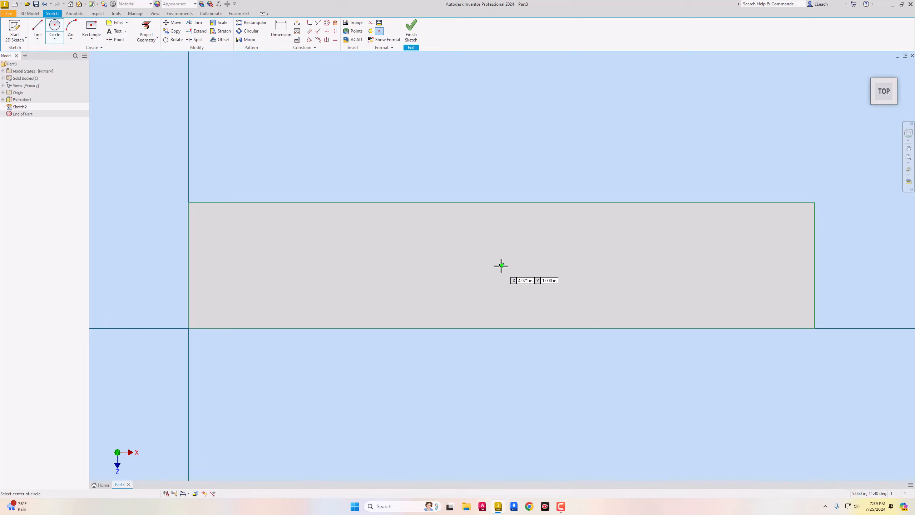
pyautogui.click(502, 266)
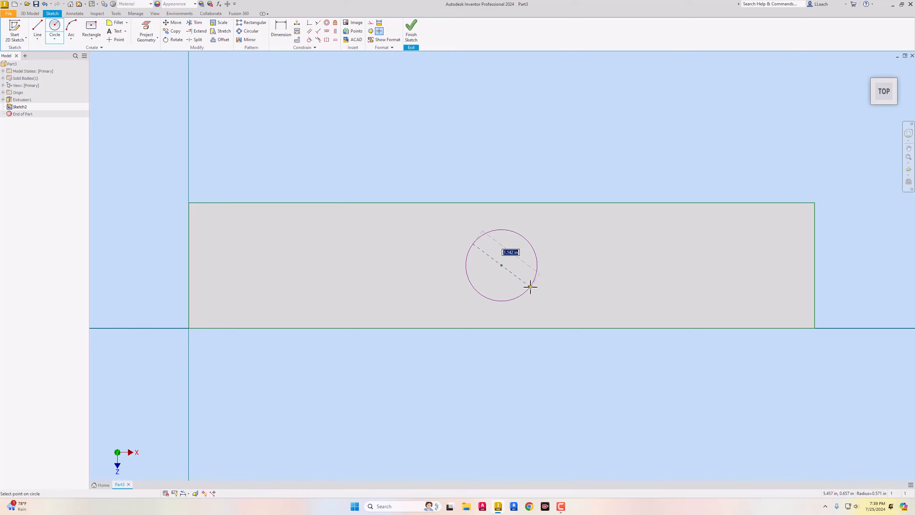
pyautogui.write('1.5')
pyautogui.press('Return')
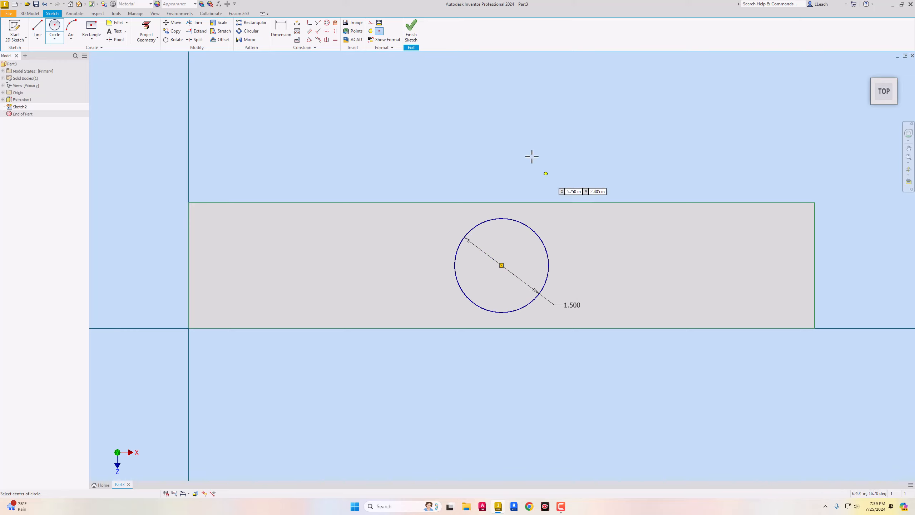
pyautogui.click(411, 33)
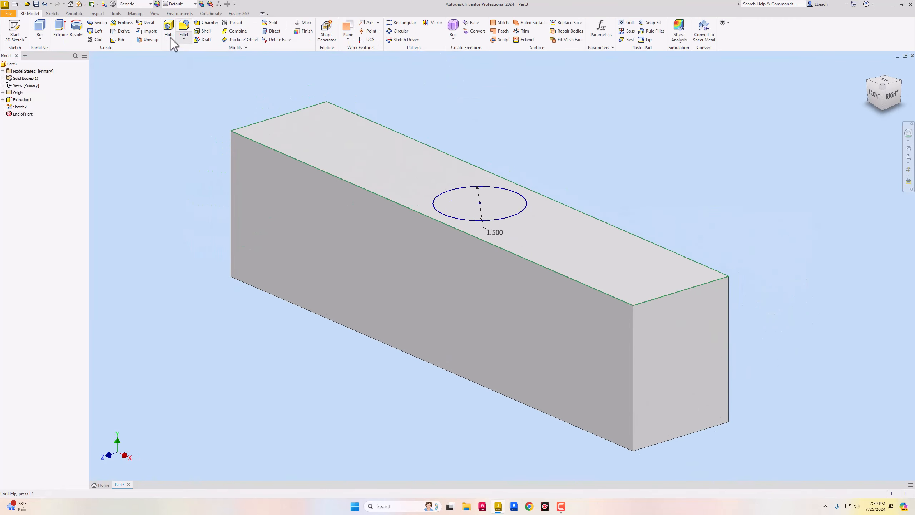
# - Extrude the circle 2 in upward from the block's top face, joined to the block
pyautogui.click(60, 28)
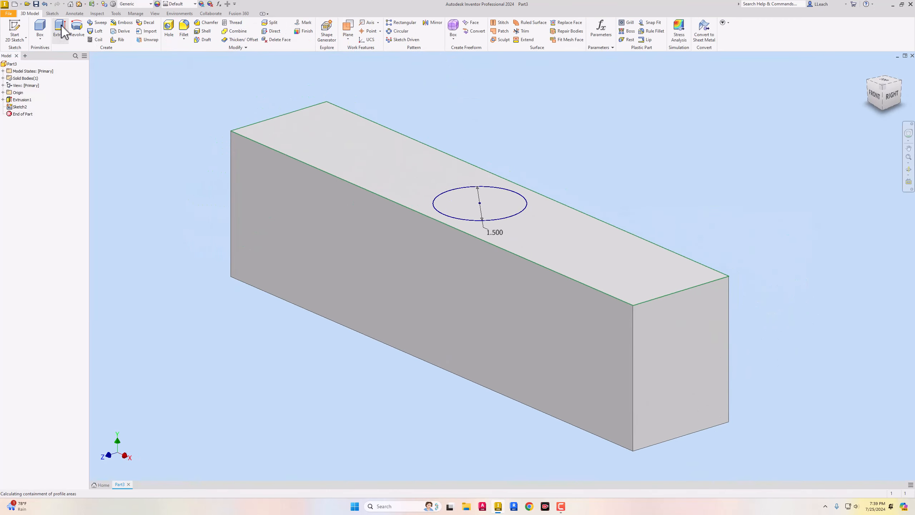
pyautogui.click(475, 199)
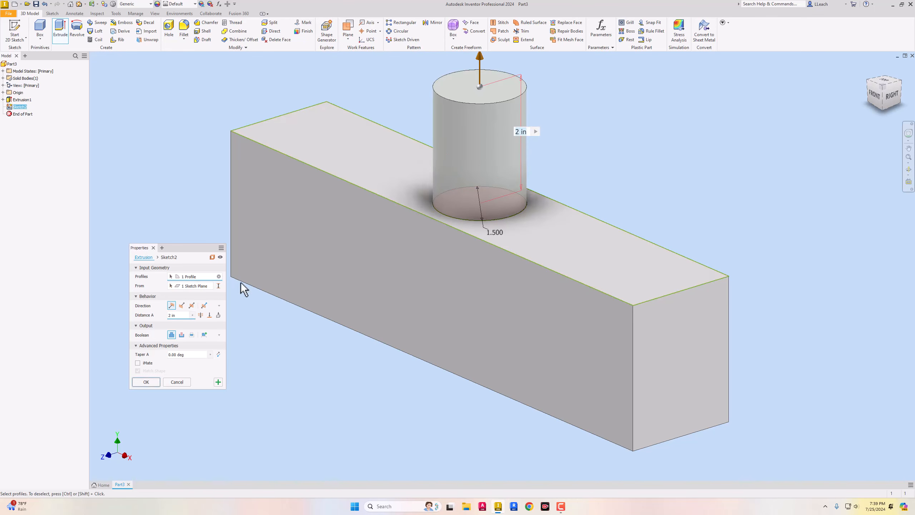
pyautogui.moveTo(177, 318); pyautogui.dragTo(167, 319)
pyautogui.write('2')
pyautogui.click(146, 382)
pyautogui.moveTo(429, 232); pyautogui.dragTo(429, 257, button='middle')
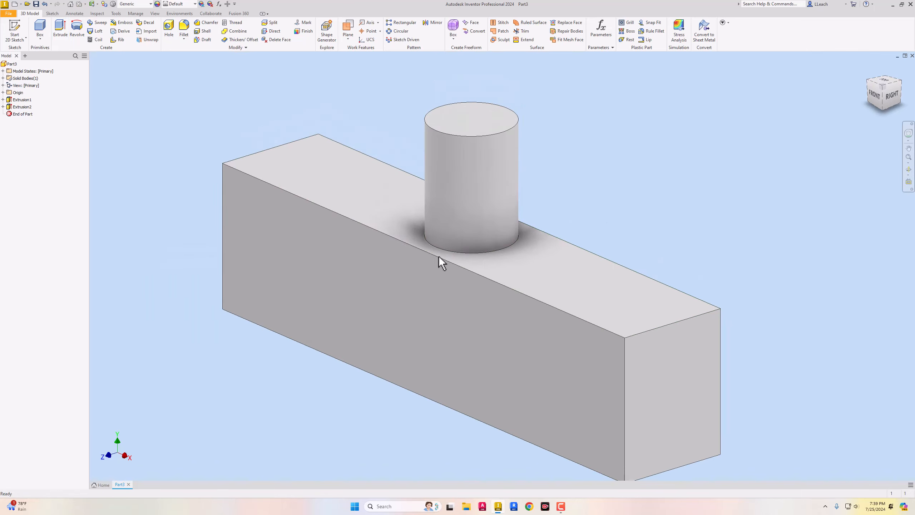
# - Fillet the circular edge where the cylindrical boss meets the block's top face with a 0.10 in radius
pyautogui.click(184, 38)
pyautogui.click(192, 52)
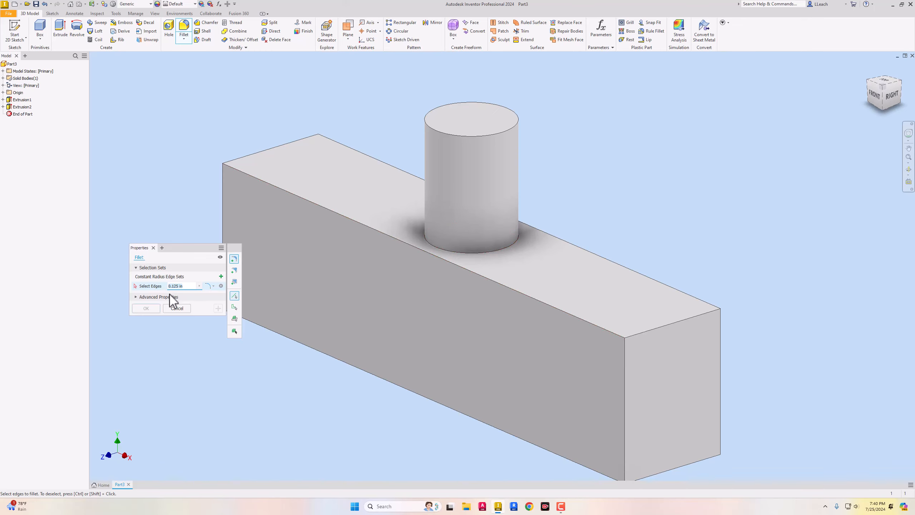
pyautogui.write('.1')
pyautogui.click(492, 253)
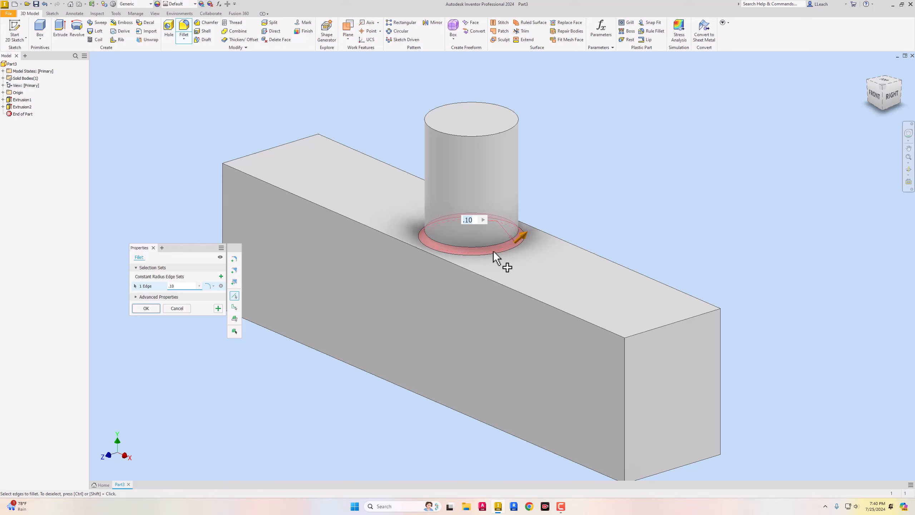
pyautogui.click(145, 308)
# - Cut a simple hole 1 in in diameter and 2 in deep into the boss's top face, concentric with its outer edge
pyautogui.moveTo(455, 201); pyautogui.dragTo(451, 224, button='middle')
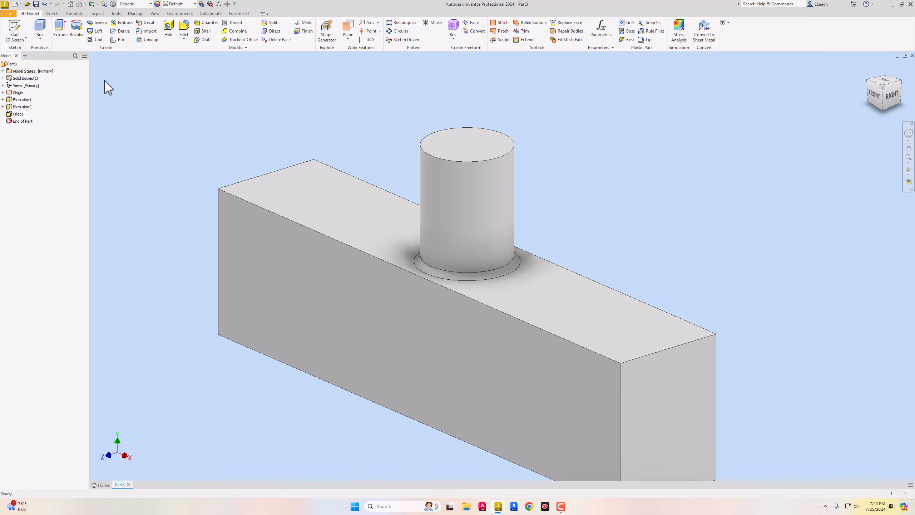
pyautogui.click(171, 30)
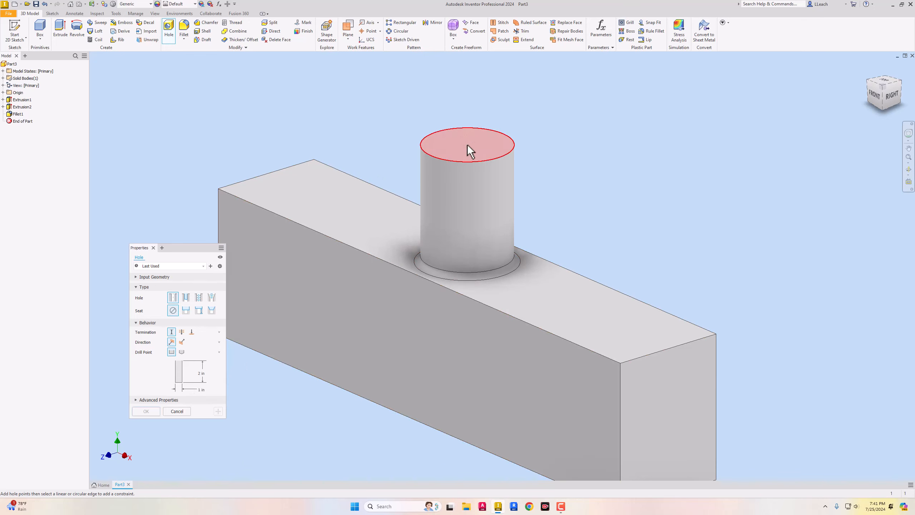
pyautogui.click(466, 144)
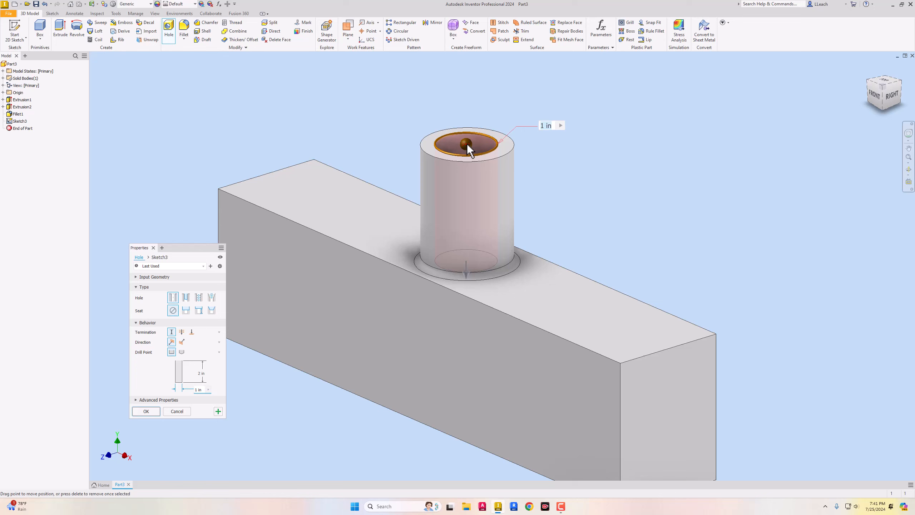
pyautogui.click(495, 136)
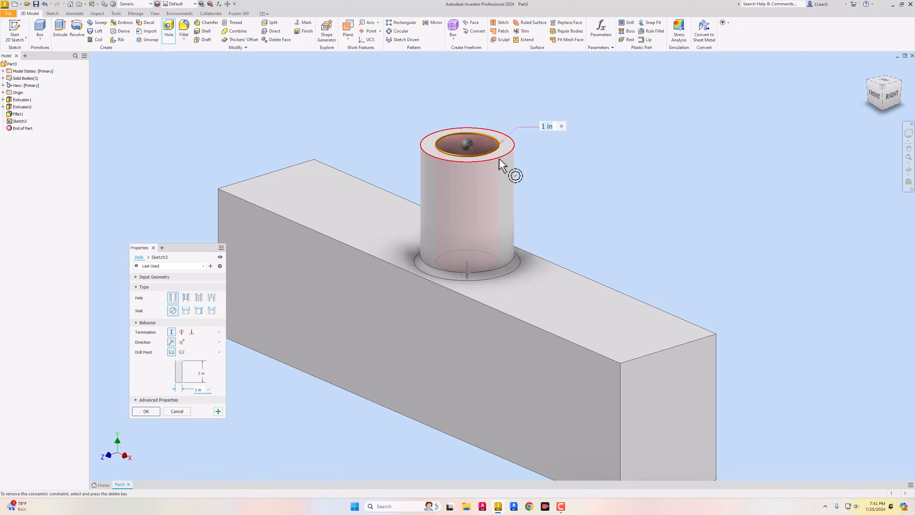
pyautogui.click(146, 411)
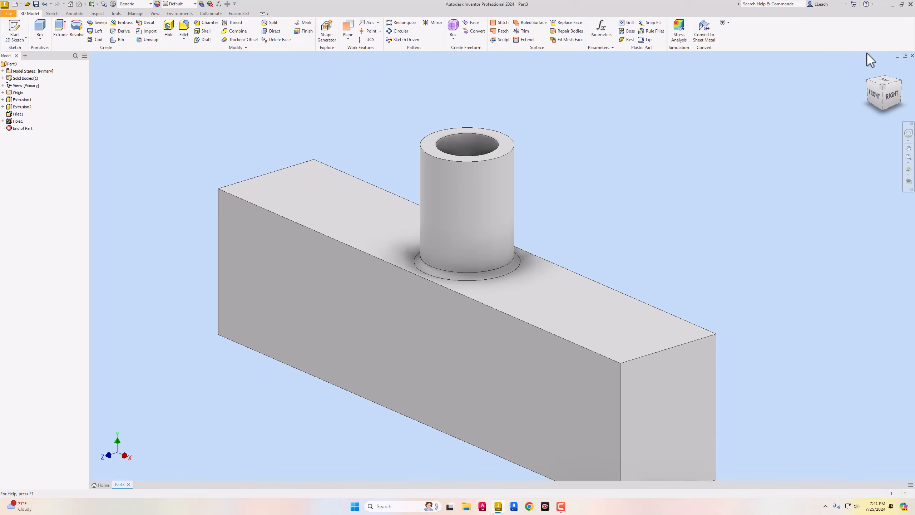
# - Start a new 2D sketch on the block's right end face
pyautogui.click(885, 81)
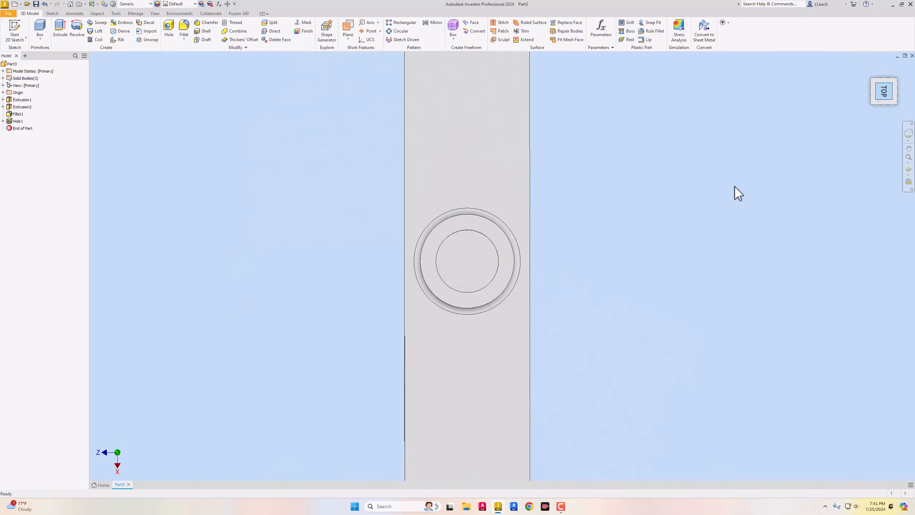
pyautogui.click(874, 102)
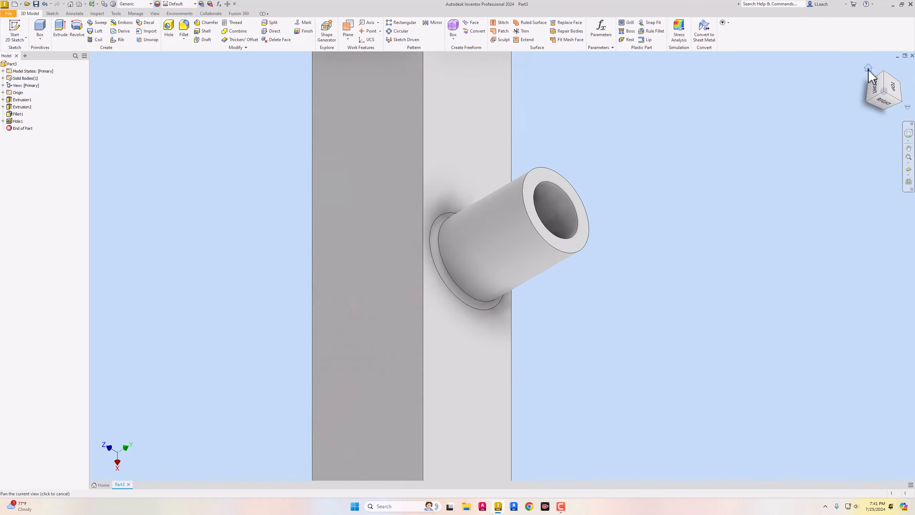
pyautogui.click(869, 68)
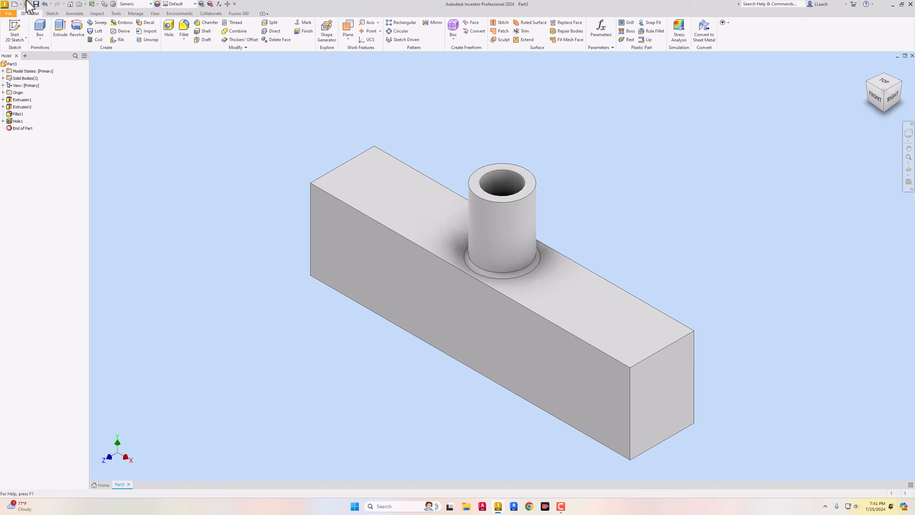
pyautogui.click(18, 38)
pyautogui.click(664, 415)
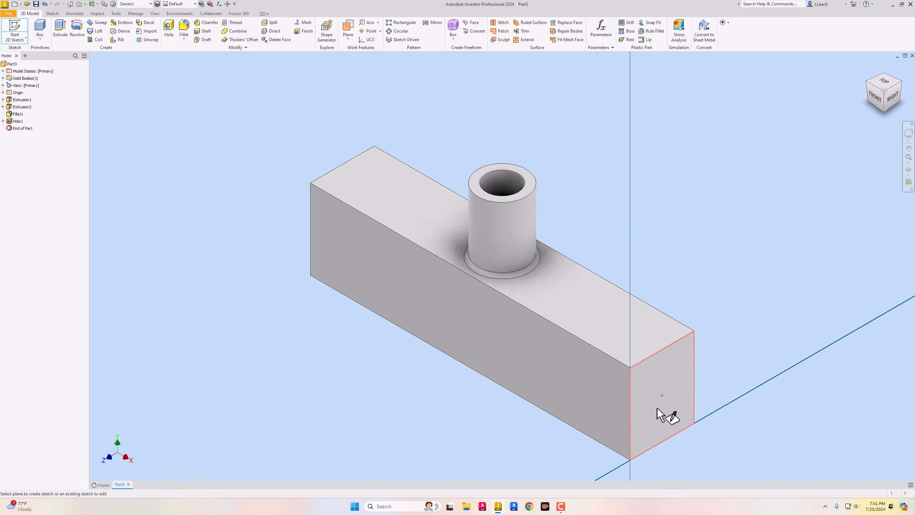
pyautogui.moveTo(572, 280); pyautogui.dragTo(511, 282, button='middle')
pyautogui.scroll(-2, 511, 282)
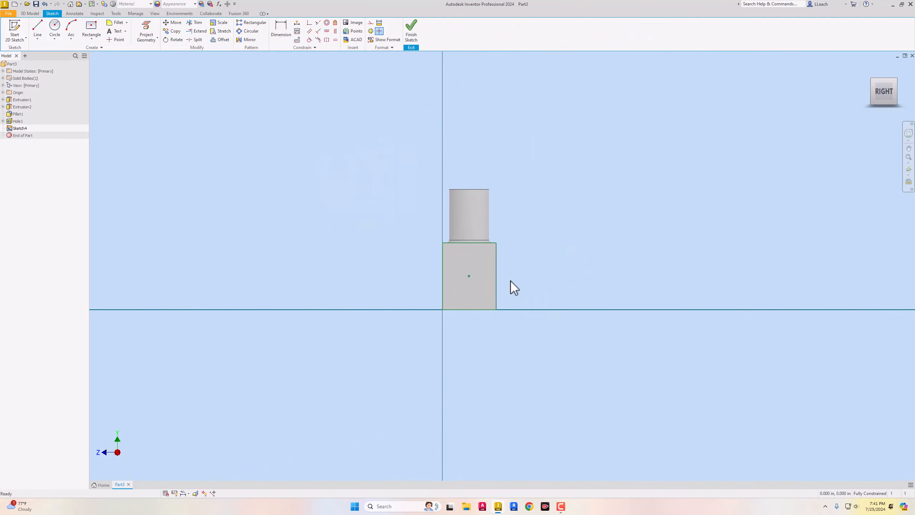
pyautogui.scroll(3, 511, 281)
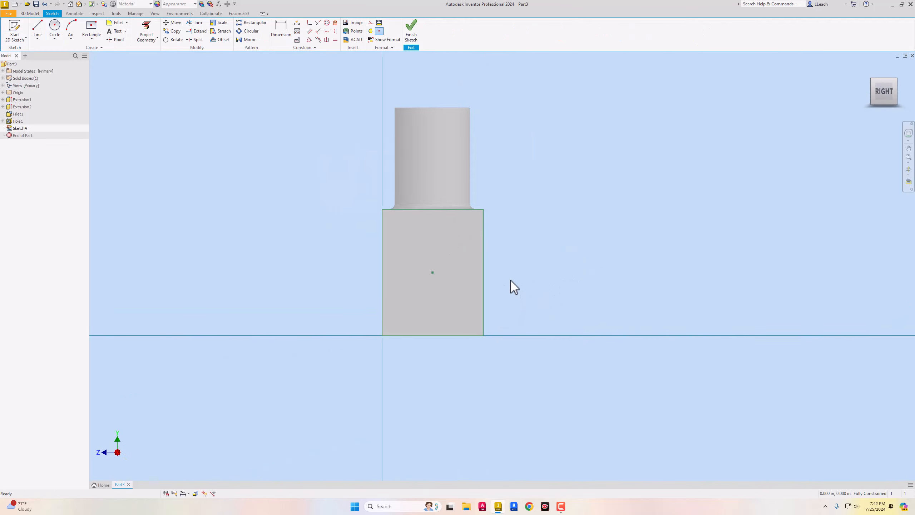
# - Draw a center-point circle in the lower part of the end face and dimension its diameter to 0.50 in
pyautogui.click(54, 38)
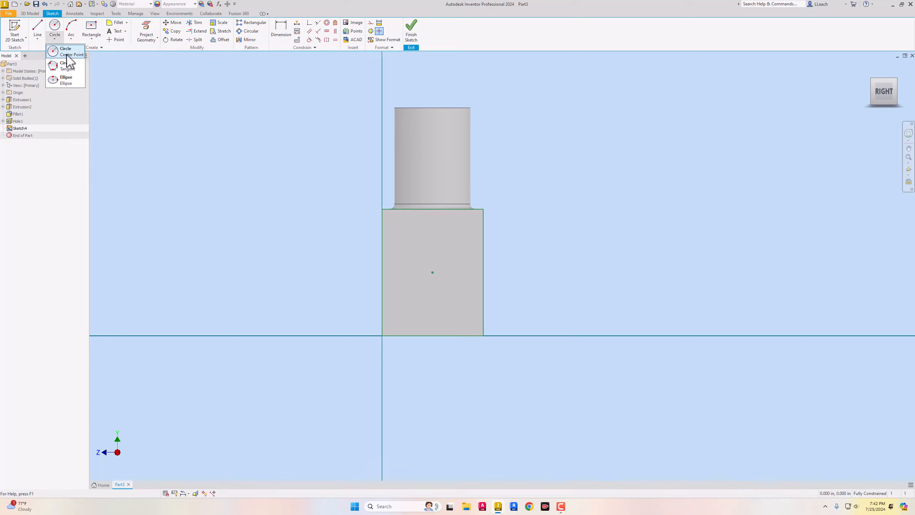
pyautogui.click(68, 52)
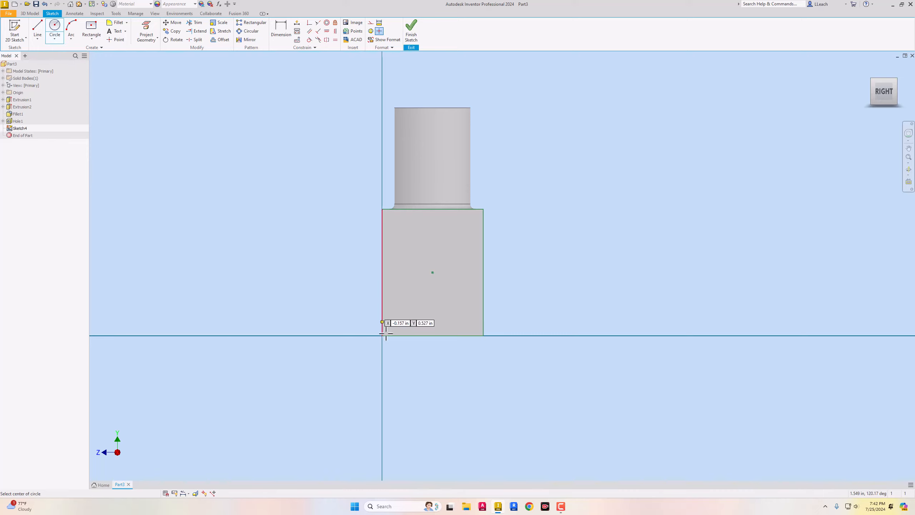
pyautogui.click(413, 301)
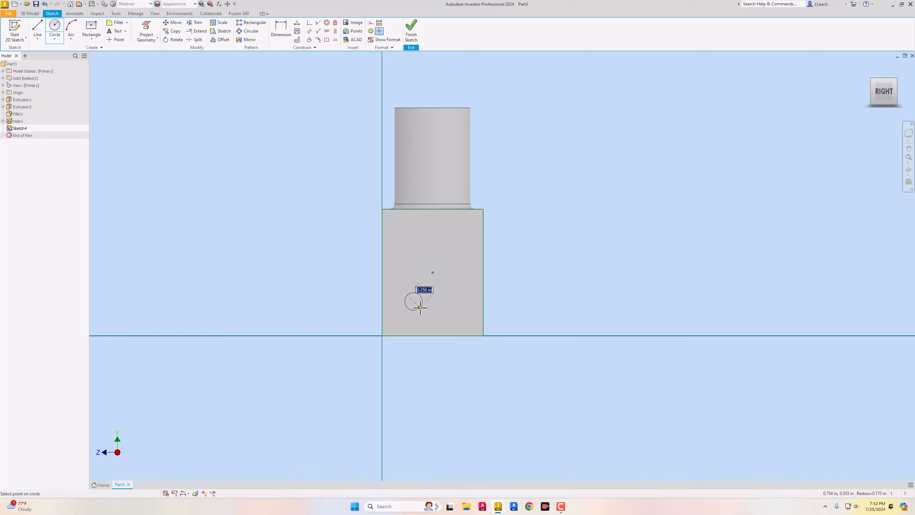
pyautogui.press('Return')
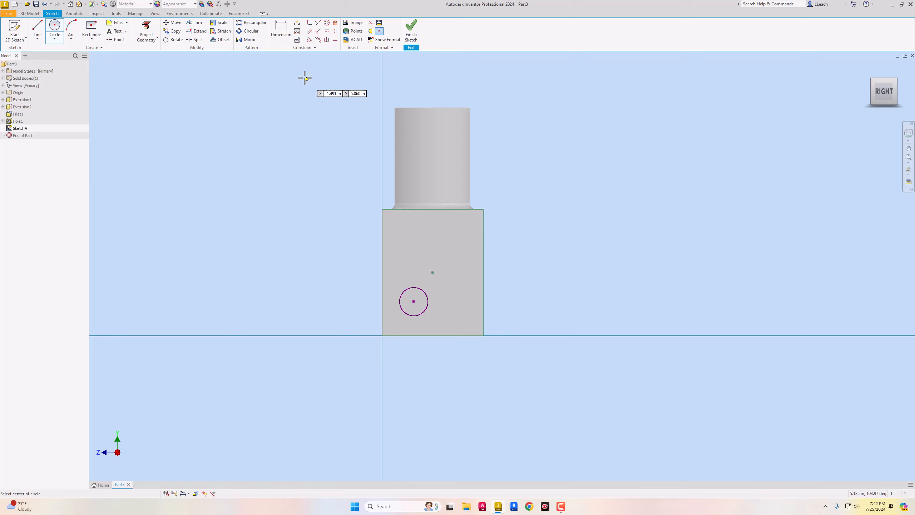
pyautogui.click(283, 32)
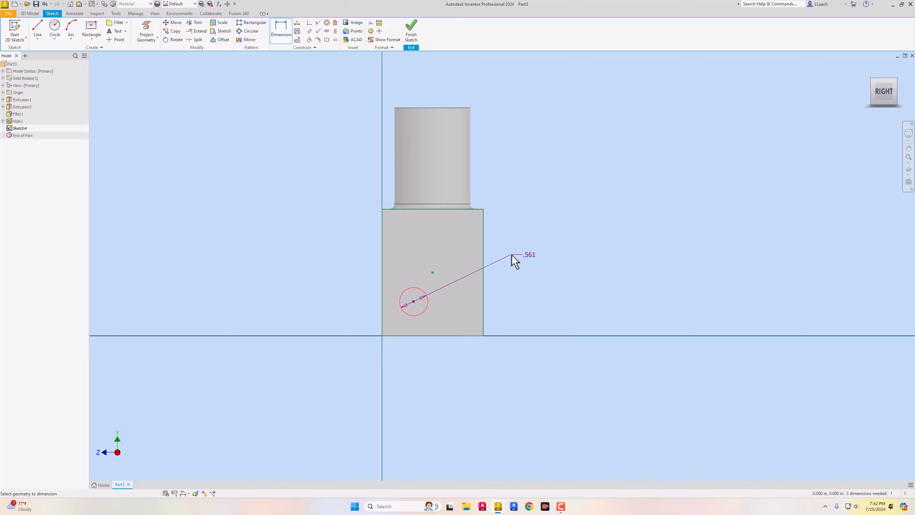
pyautogui.click(512, 255)
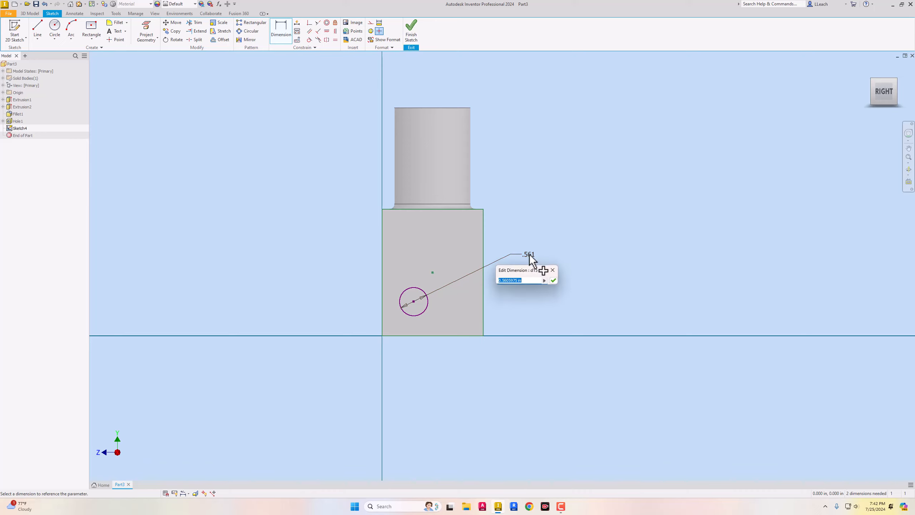
pyautogui.write('.50')
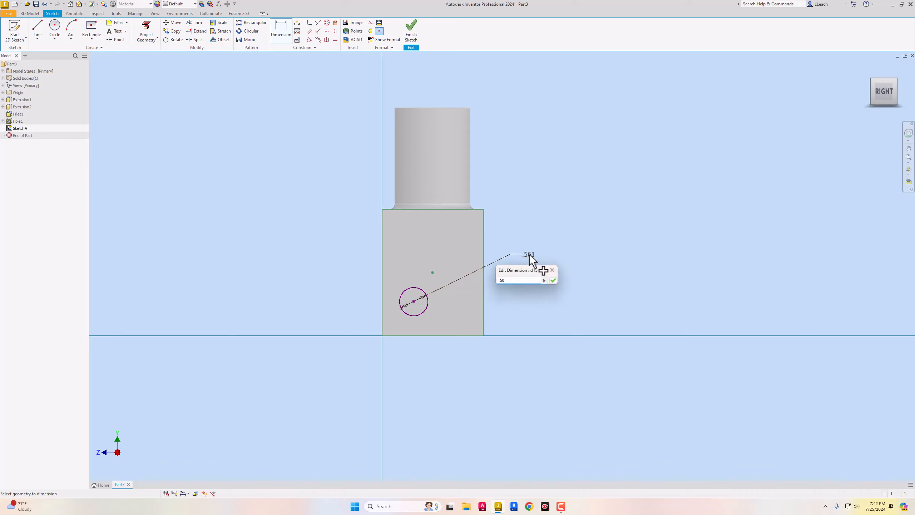
pyautogui.press('Return')
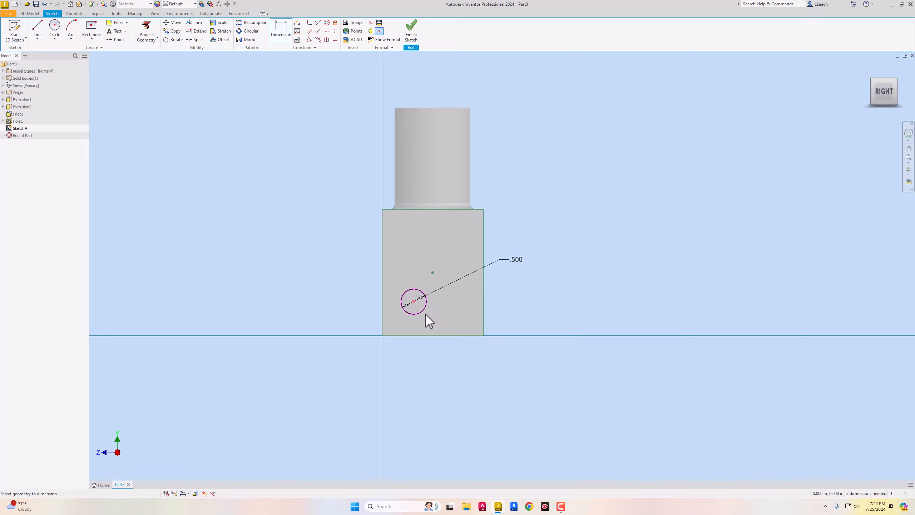
# - Dimension the circle's center 0.50 in above the face's bottom edge and 1.00 in from its left edge, and finish the sketch
pyautogui.click(418, 336)
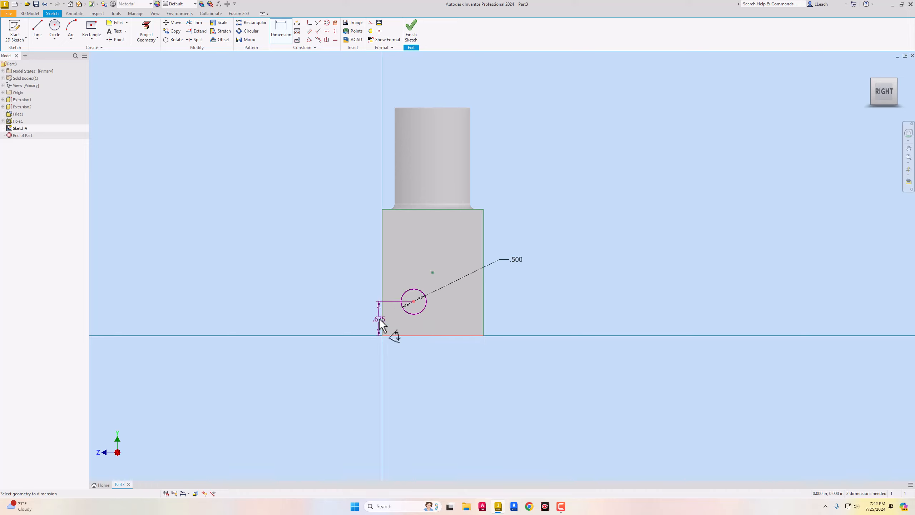
pyautogui.click(367, 320)
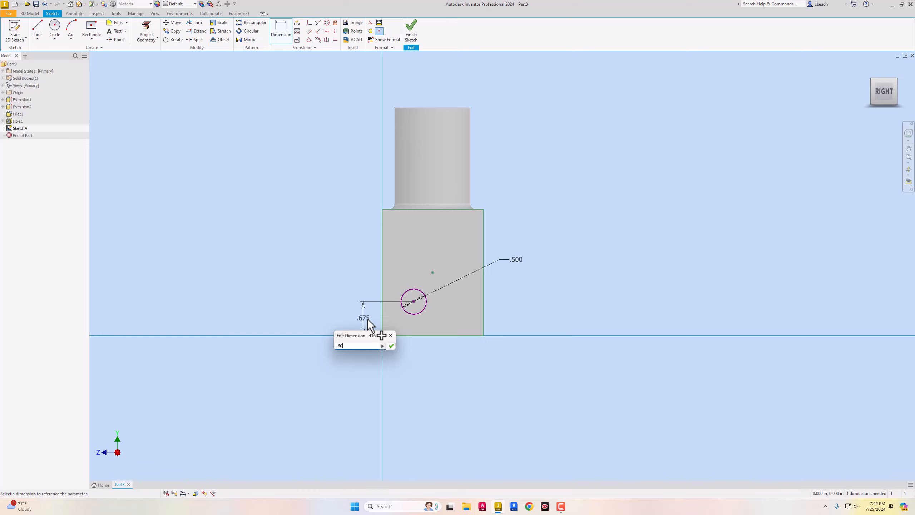
pyautogui.press('Return')
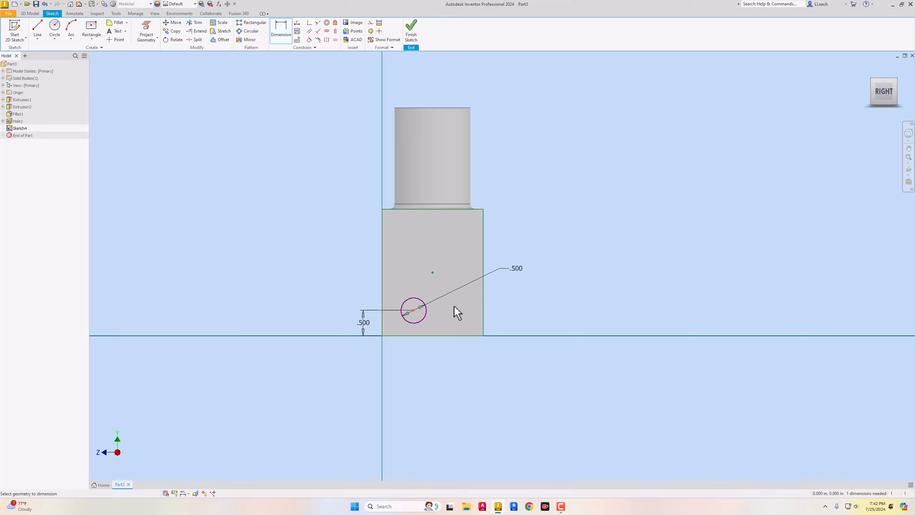
pyautogui.click(382, 297)
pyautogui.click(401, 360)
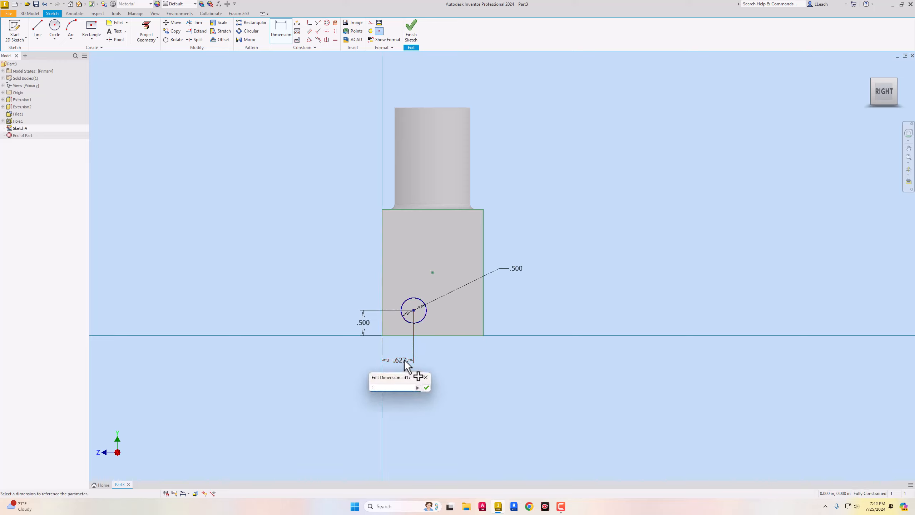
pyautogui.write('1.00')
pyautogui.press('Return')
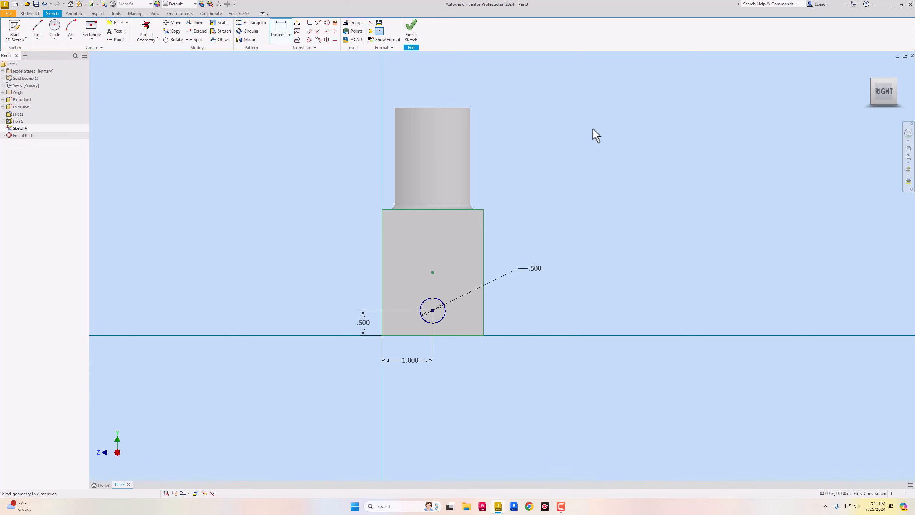
pyautogui.click(412, 35)
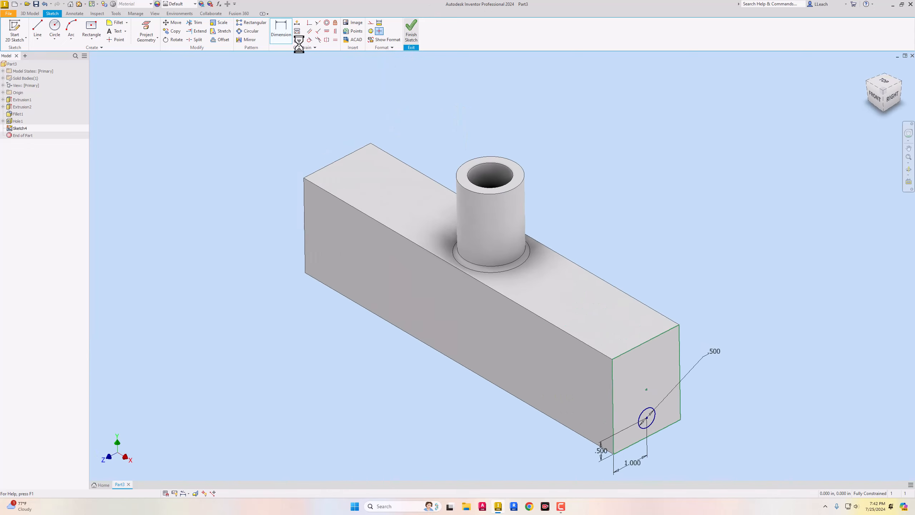
# - Extrude the 0.50 in circle as a cut through all, running lengthwise through the block
pyautogui.click(60, 29)
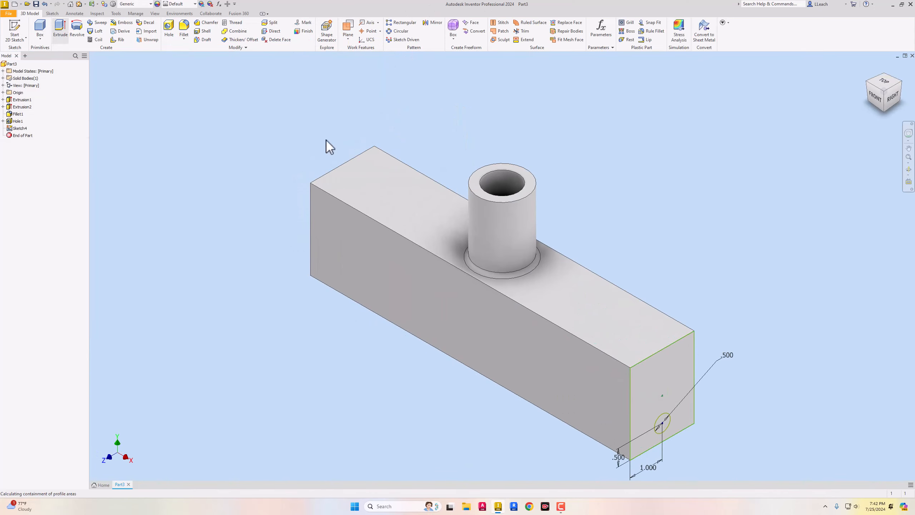
pyautogui.click(664, 427)
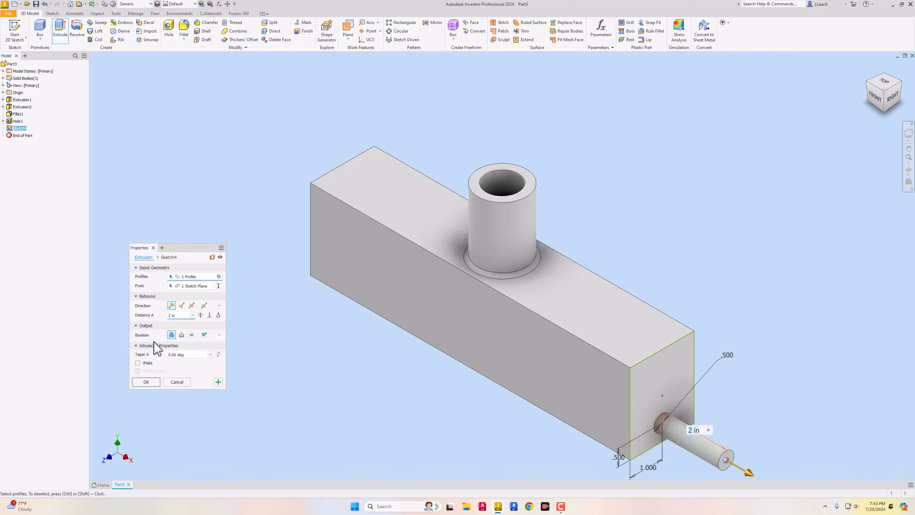
pyautogui.click(182, 335)
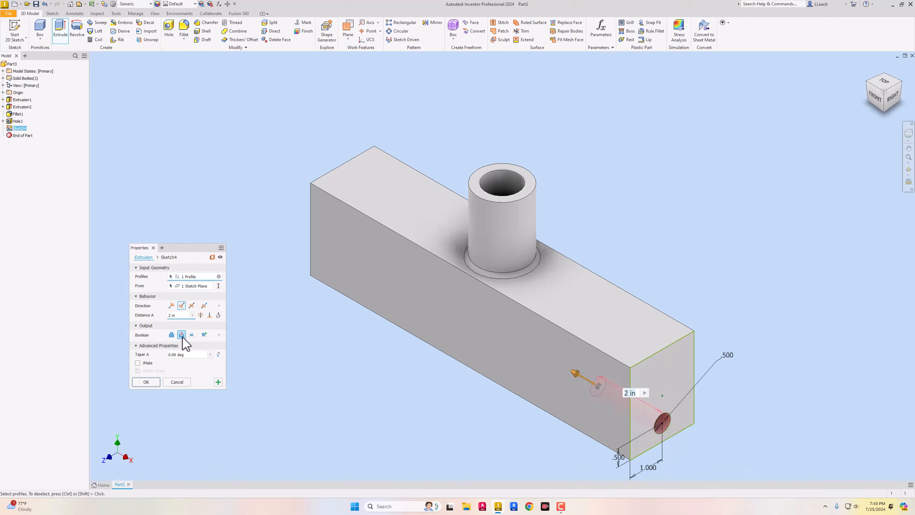
pyautogui.click(200, 315)
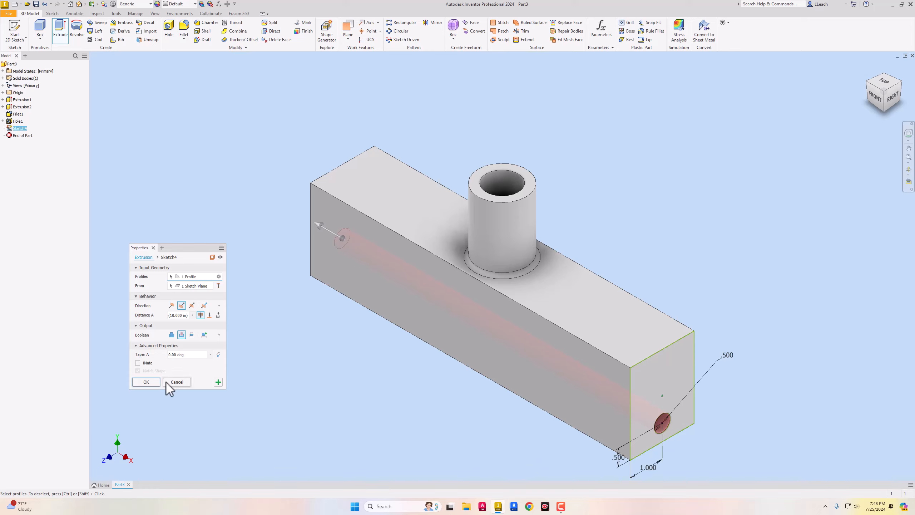
pyautogui.click(151, 382)
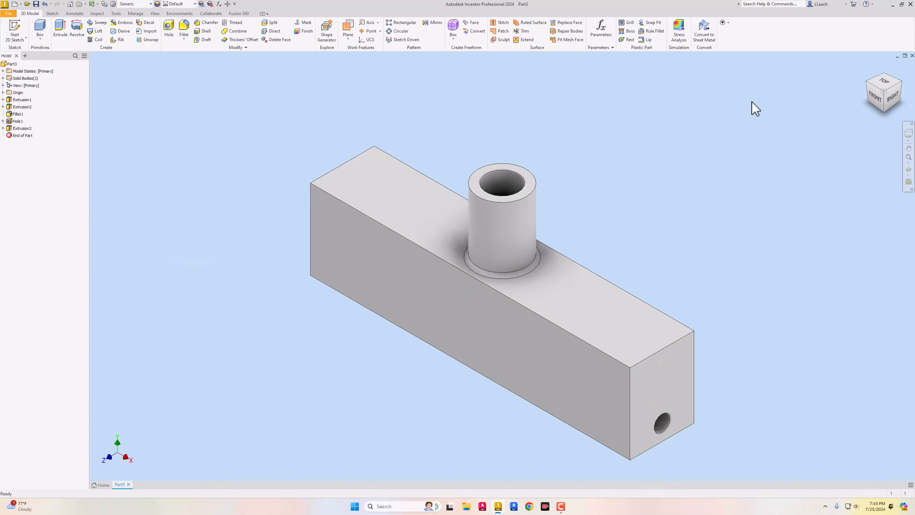
# - Start a new 2D sketch on the block's long front face
pyautogui.click(892, 97)
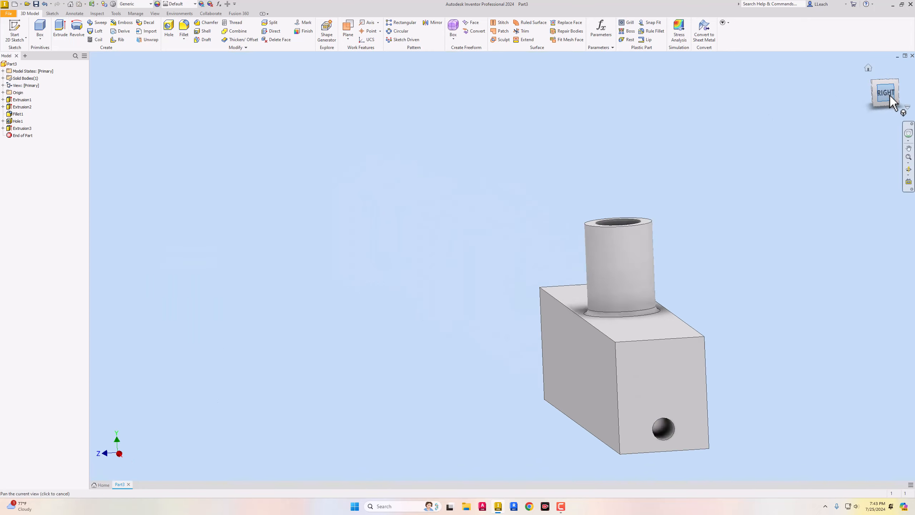
pyautogui.click(869, 68)
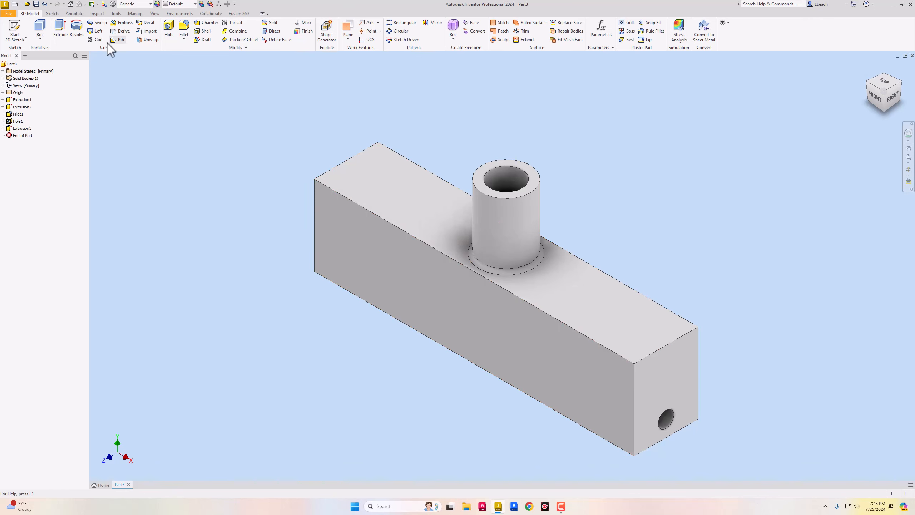
pyautogui.click(20, 41)
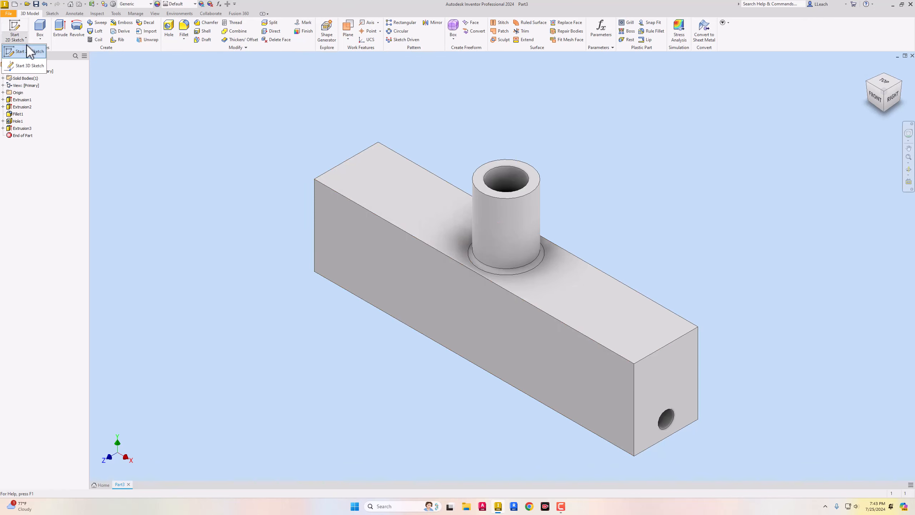
pyautogui.click(25, 53)
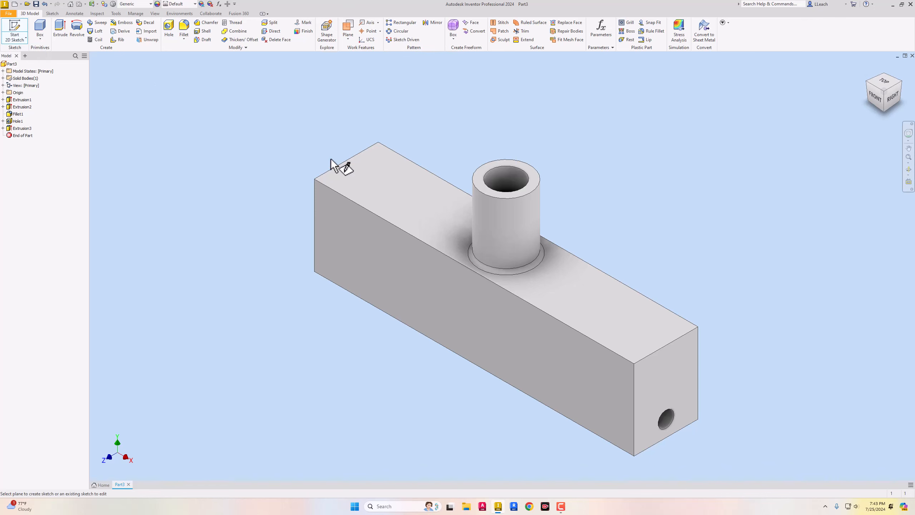
pyautogui.click(473, 319)
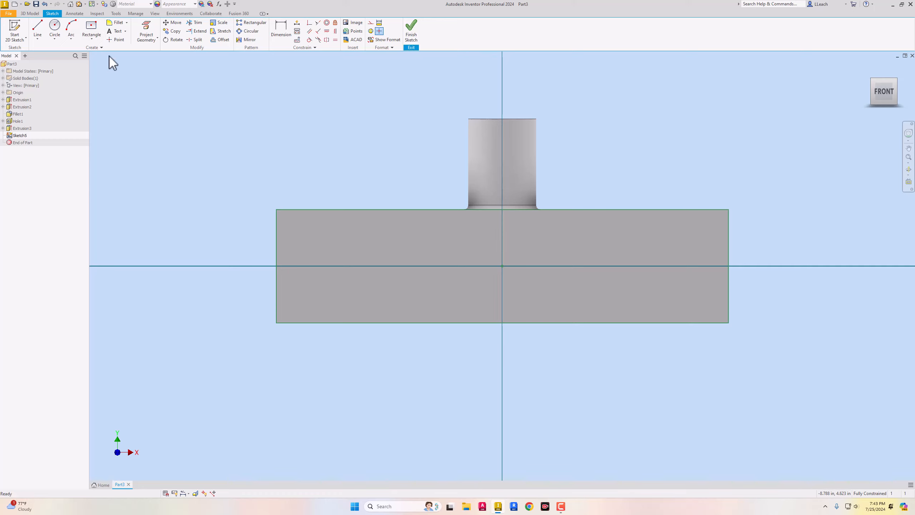
# - Draw a two-point rectangle about 3.04 in tall, inset from the front face's sides and top and extending below its bottom edge
pyautogui.click(95, 40)
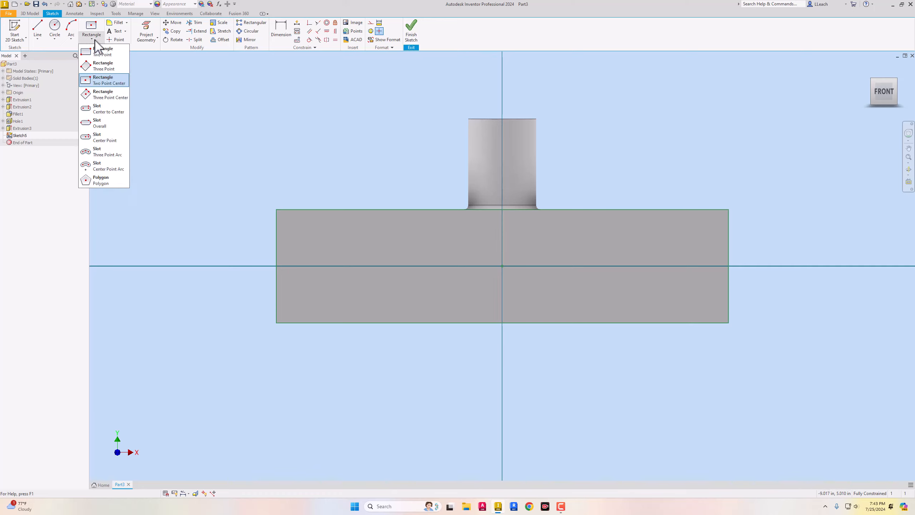
pyautogui.click(107, 58)
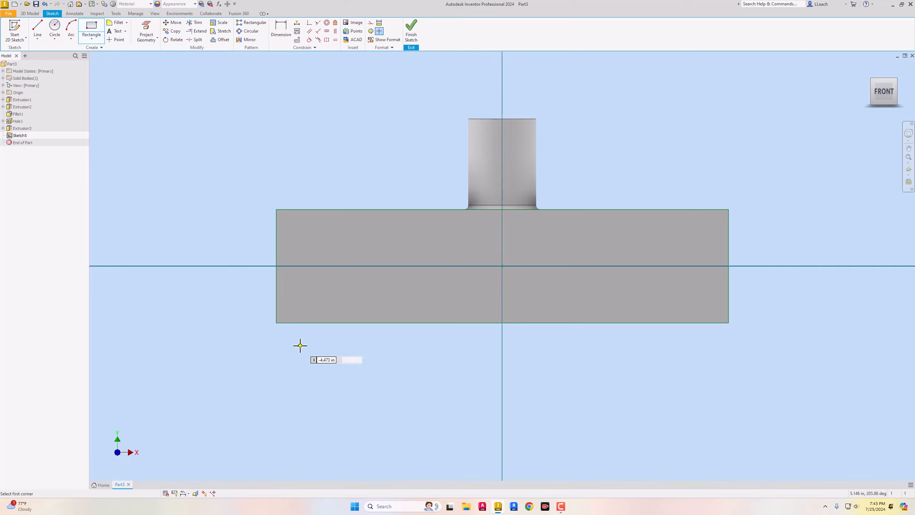
pyautogui.click(300, 368)
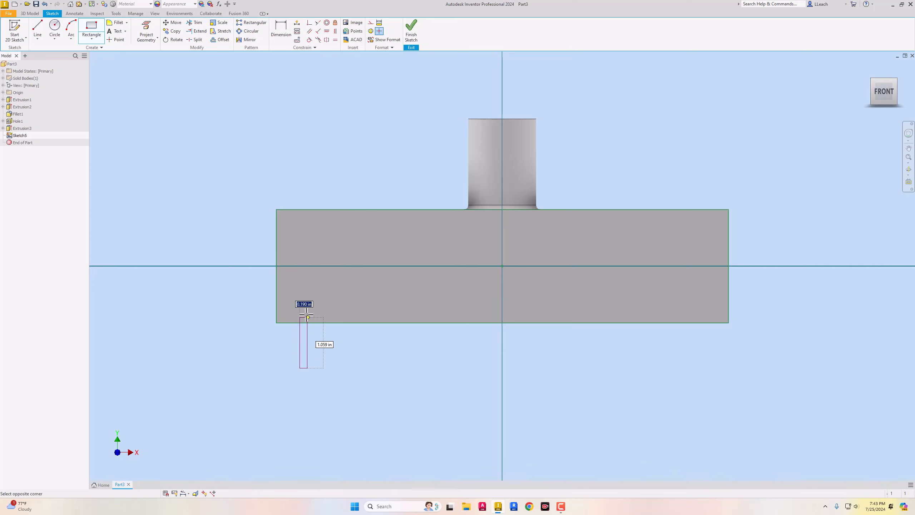
pyautogui.click(709, 230)
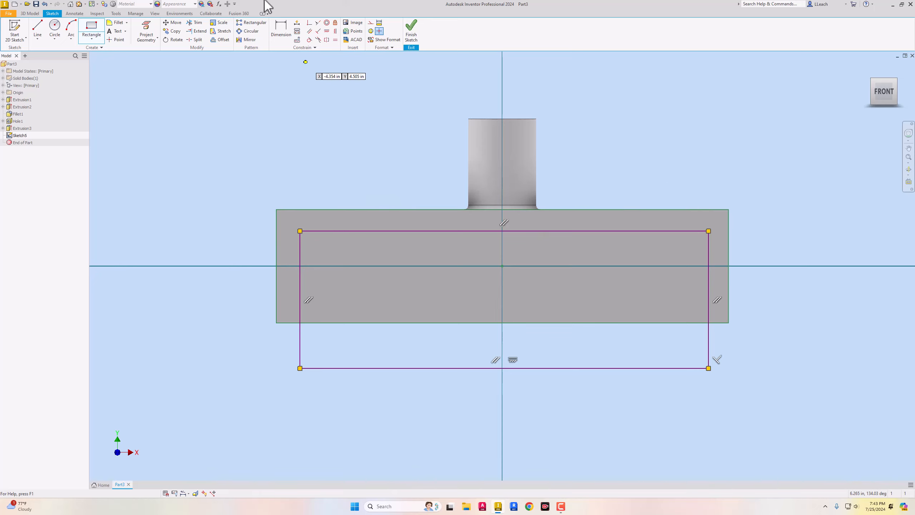
# - Dimension the rectangle's left and right sides 0.25 in inside the matching side edges of the front face
pyautogui.click(281, 32)
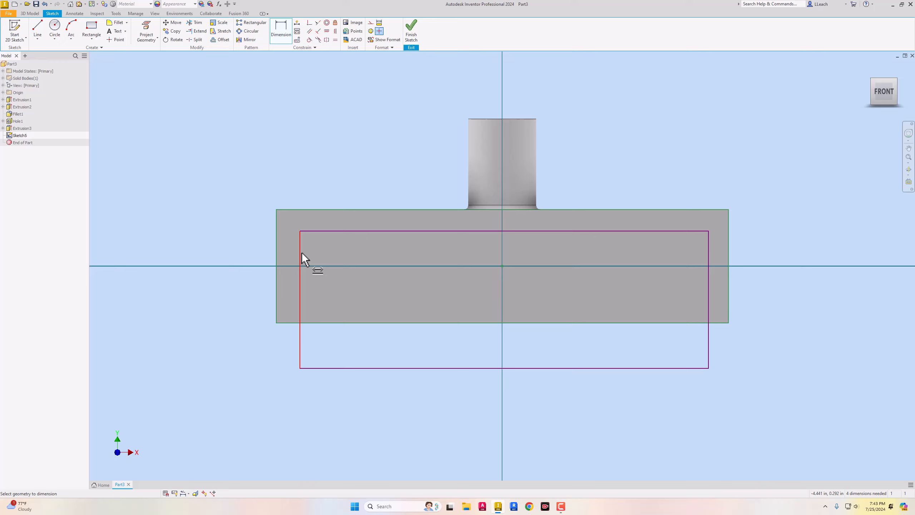
pyautogui.click(300, 282)
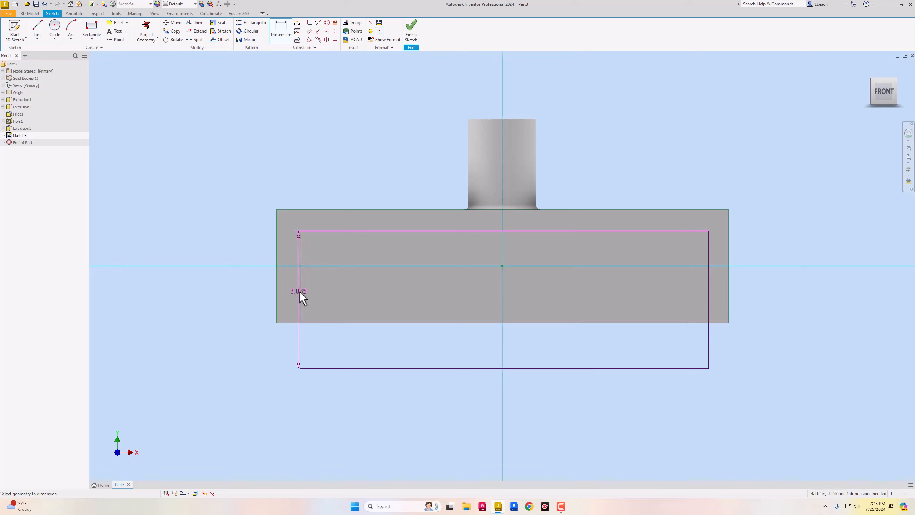
pyautogui.click(277, 291)
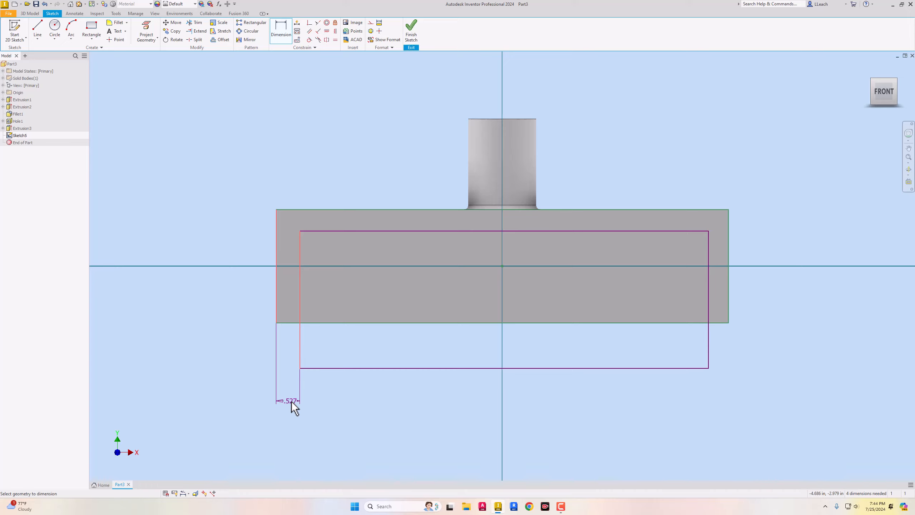
pyautogui.click(292, 400)
pyautogui.click(291, 401)
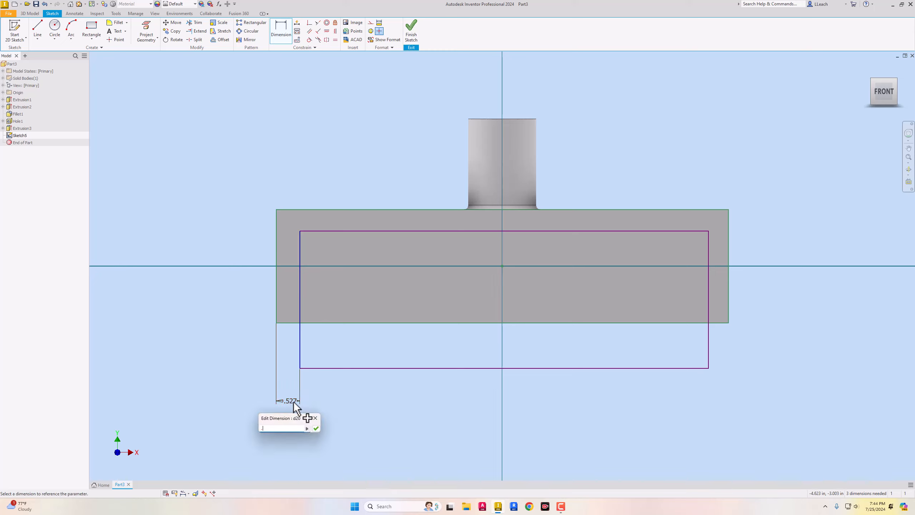
pyautogui.write('.25')
pyautogui.press('Return')
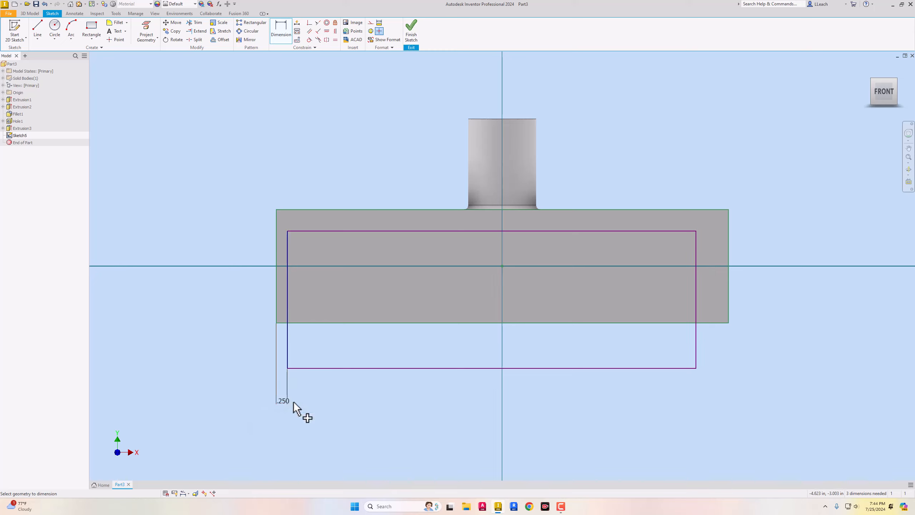
pyautogui.click(695, 310)
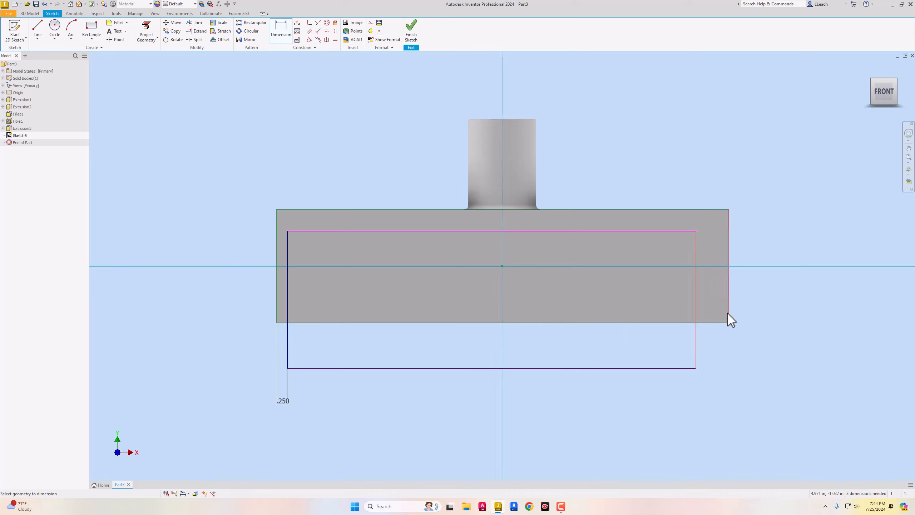
pyautogui.click(717, 402)
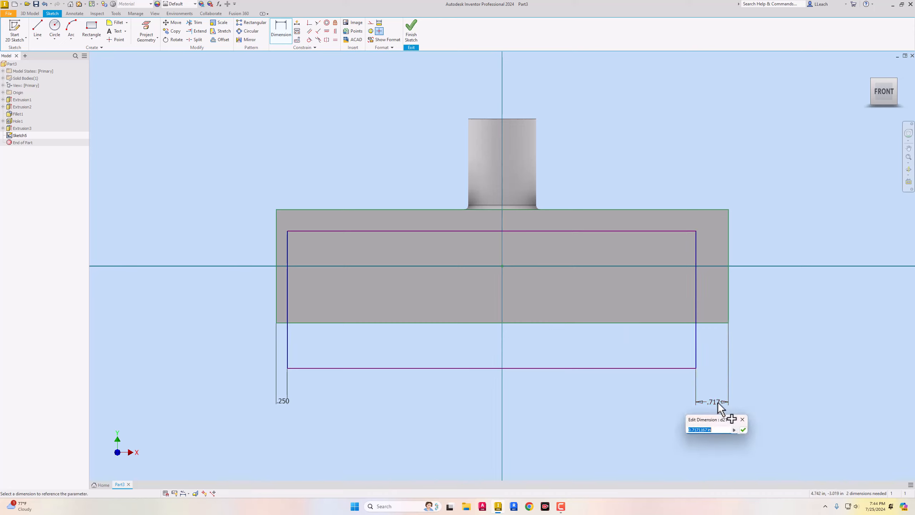
pyautogui.write('.25')
pyautogui.press('Return')
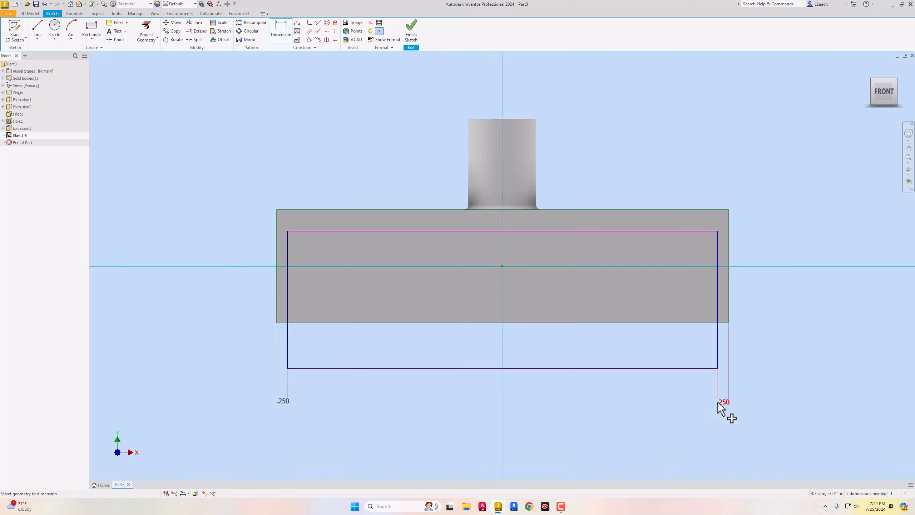
# - Dimension the rectangle's top line 0.25 in below the front face's top edge
pyautogui.click(622, 209)
pyautogui.click(613, 231)
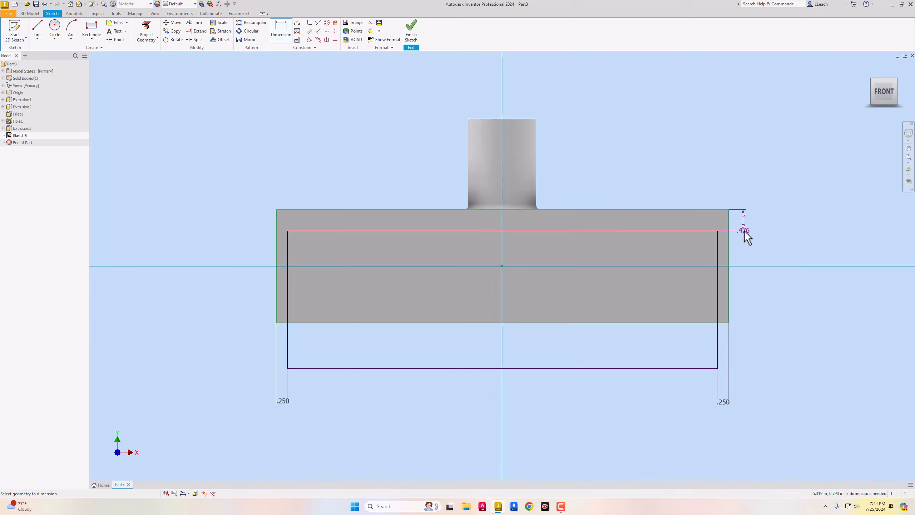
pyautogui.click(749, 221)
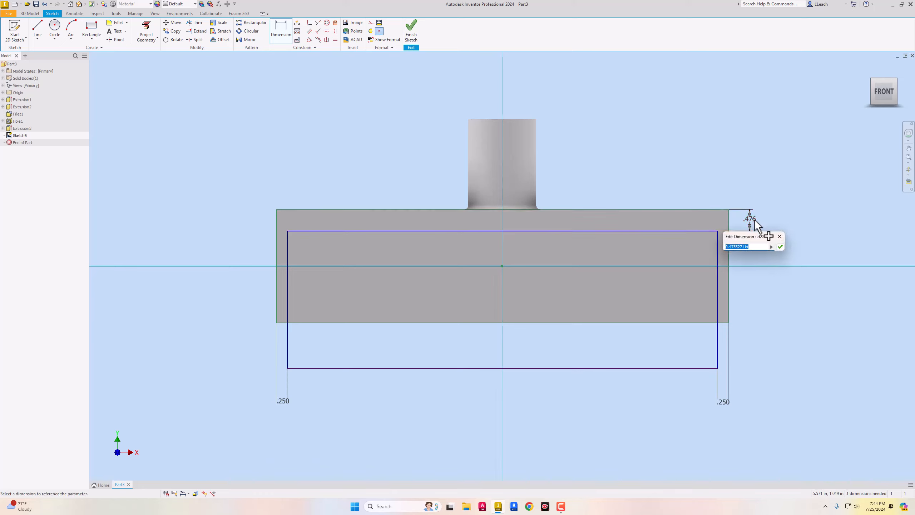
pyautogui.press('Return')
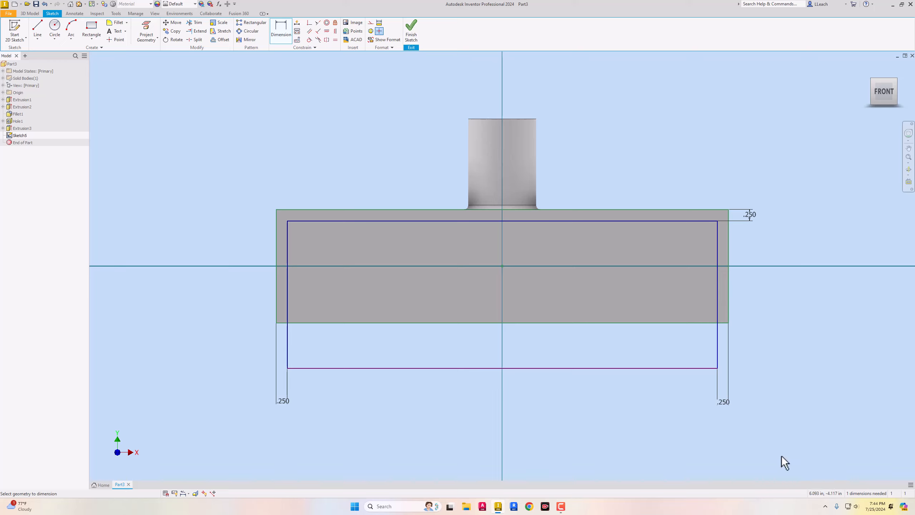
# - Dimension the rectangle's bottom line 0 in from the front face's bottom edge and finish the sketch
pyautogui.click(577, 323)
pyautogui.click(580, 369)
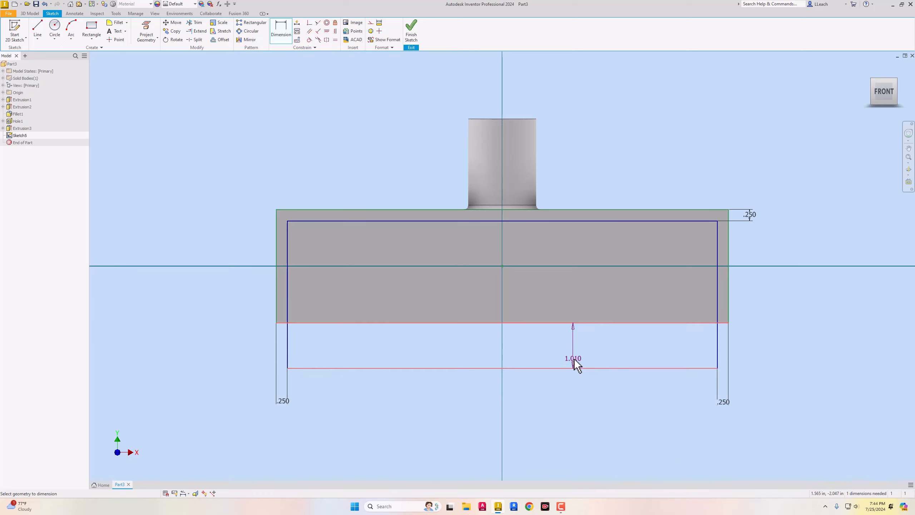
pyautogui.click(583, 348)
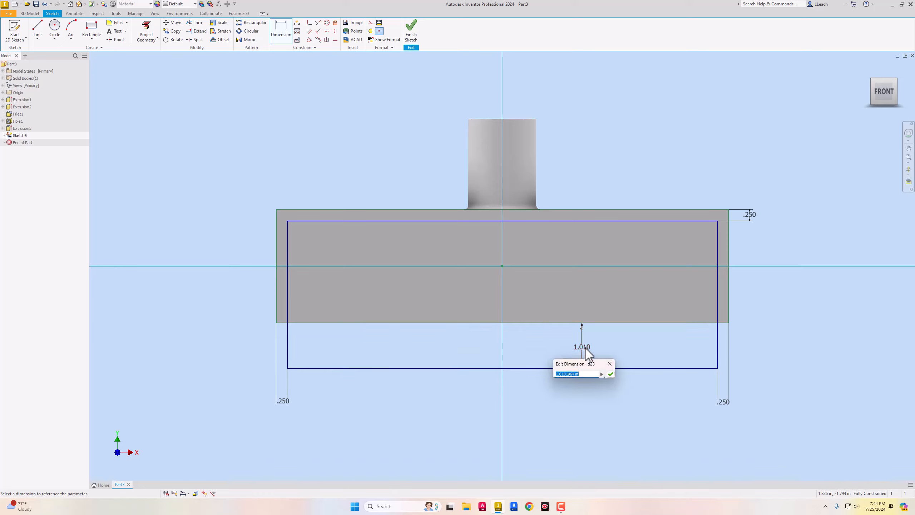
pyautogui.write('0')
pyautogui.press('Return')
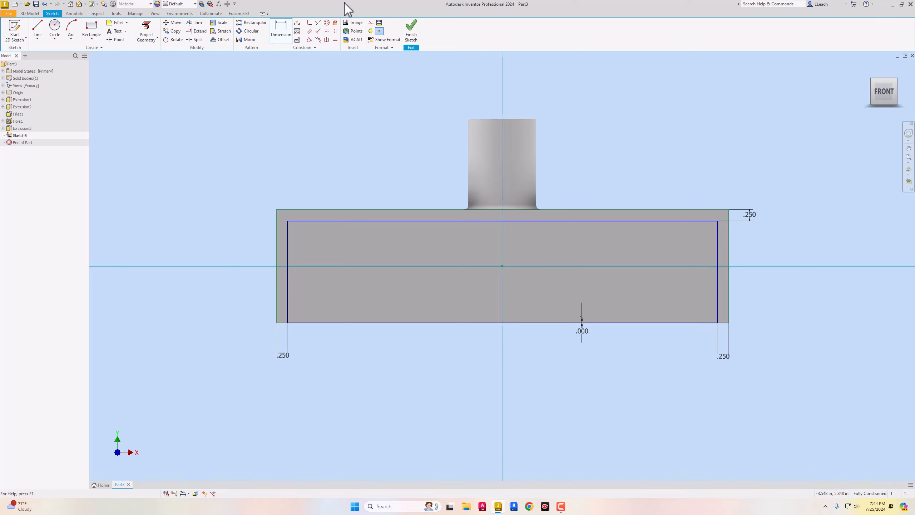
pyautogui.click(413, 38)
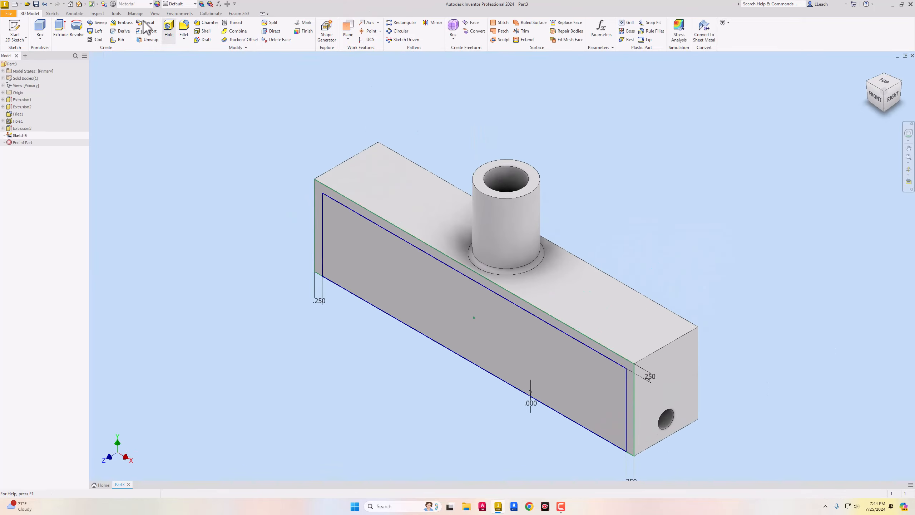
# - Extrude the rectangle as a cut through all, hollowing the block into a channel with two end legs
pyautogui.click(60, 35)
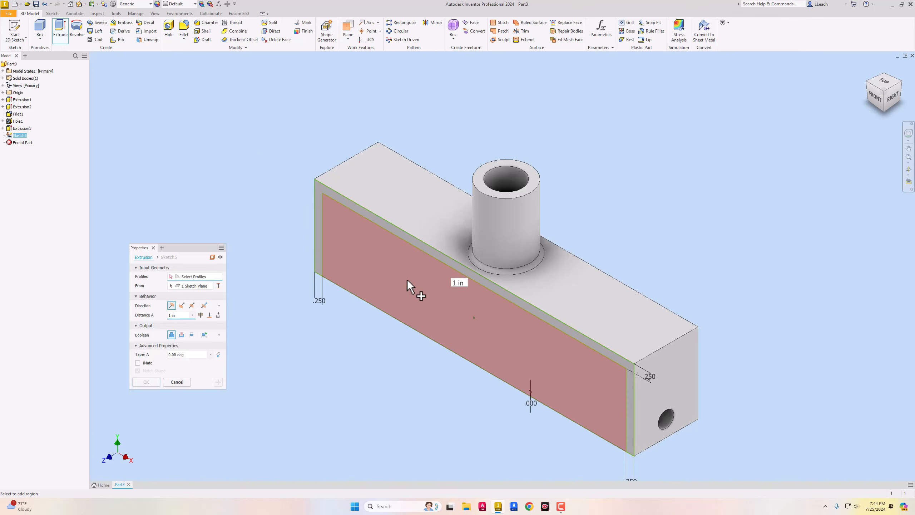
pyautogui.click(181, 335)
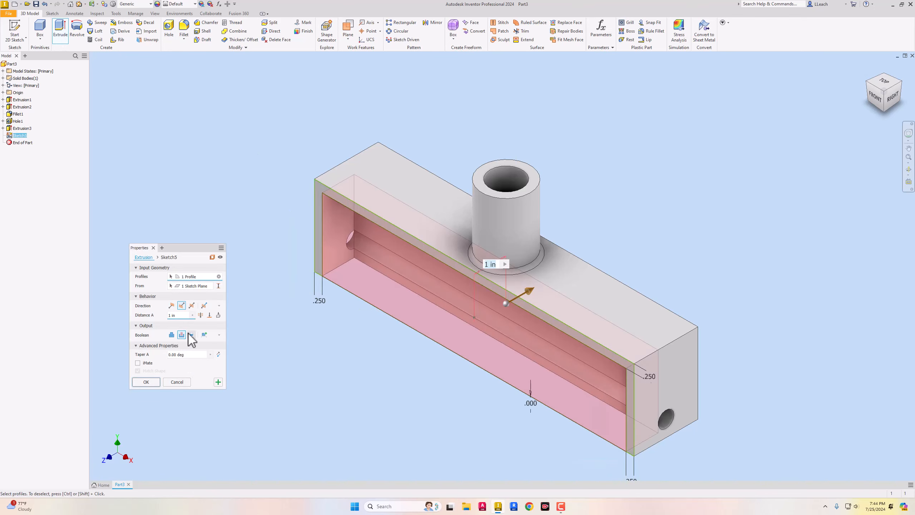
pyautogui.click(201, 315)
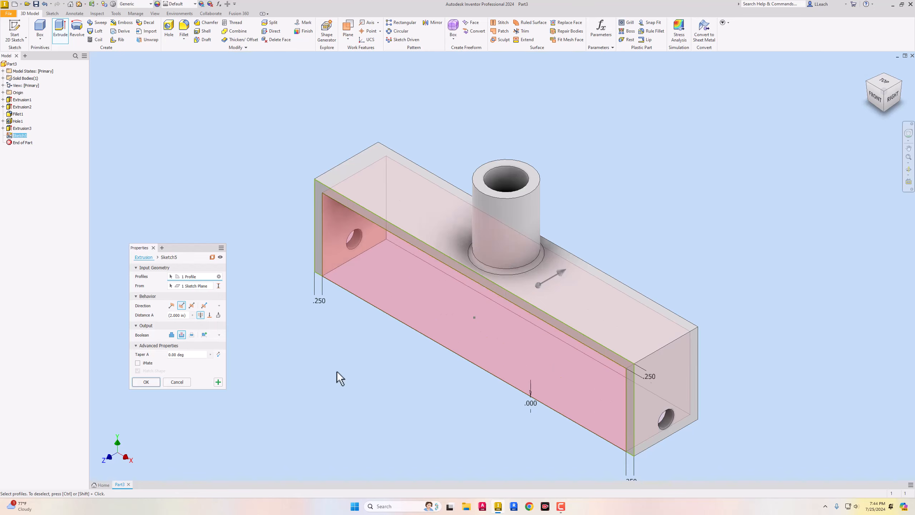
pyautogui.click(155, 382)
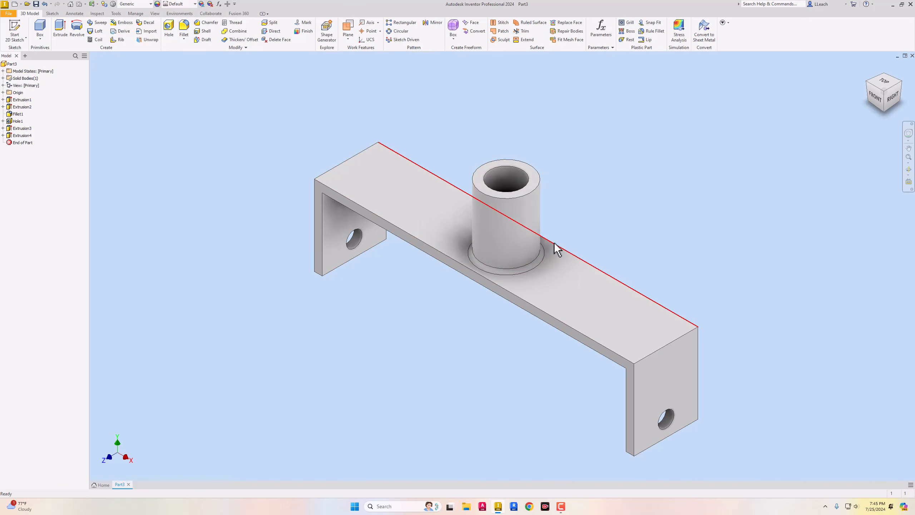
# - Start a fillet with a 0.20 in radius on the outer and inner bend edges at the channel's left end
pyautogui.moveTo(557, 249)
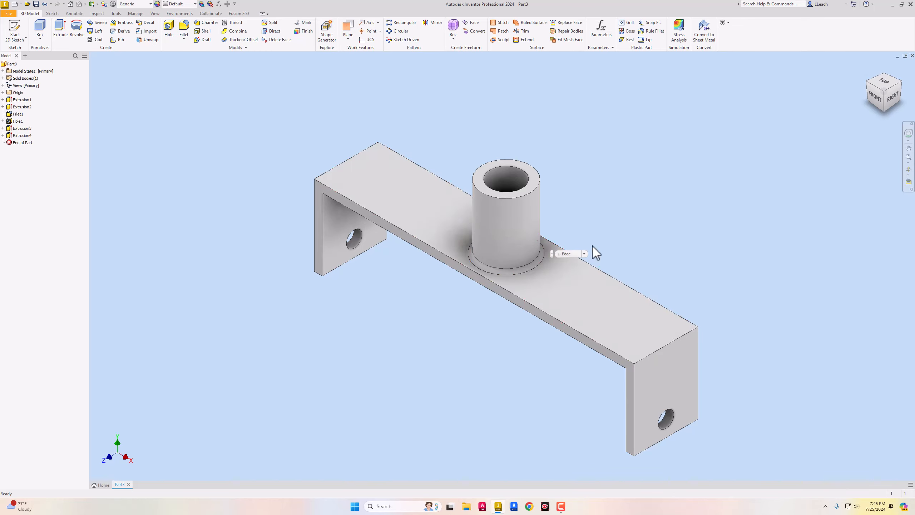
pyautogui.click(184, 38)
pyautogui.click(194, 52)
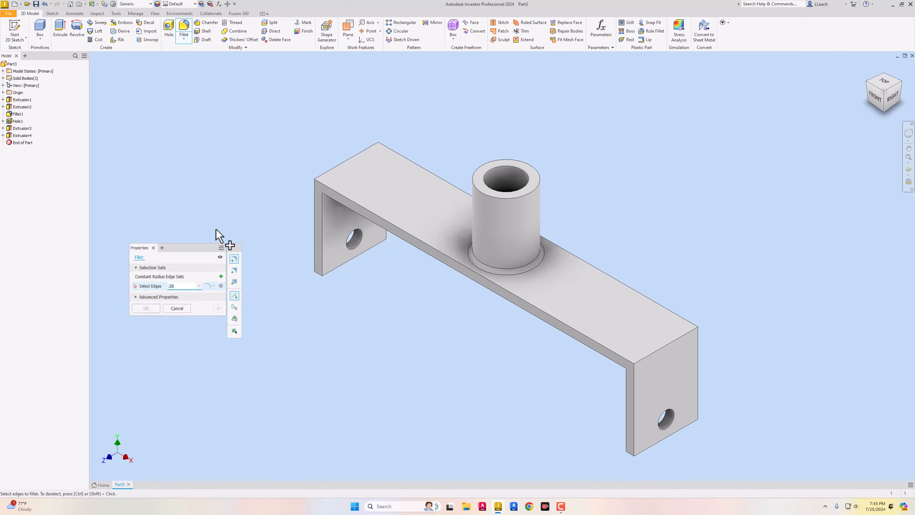
pyautogui.doubleClick(177, 286)
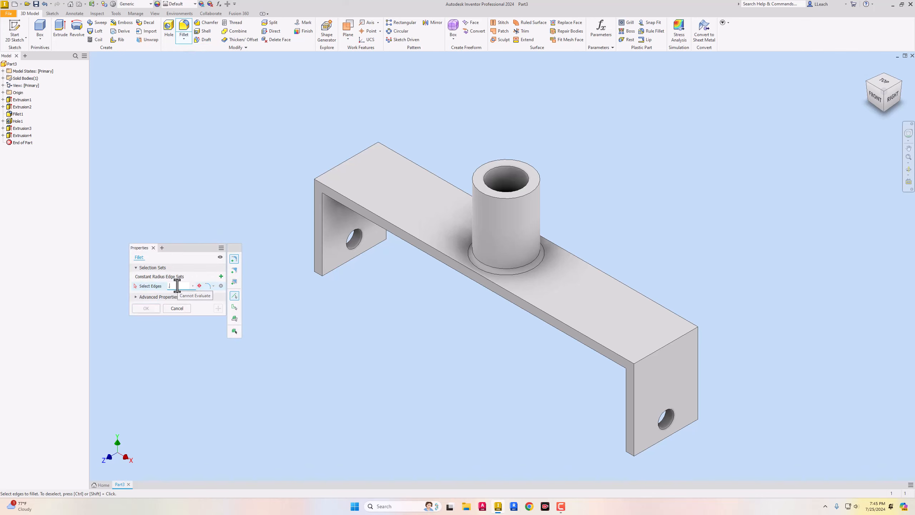
pyautogui.write('.2')
pyautogui.click(341, 166)
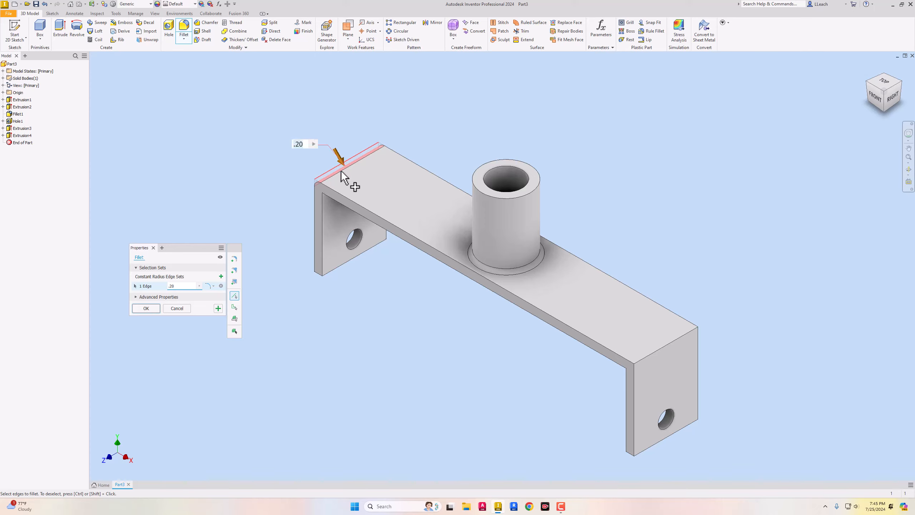
pyautogui.click(338, 185)
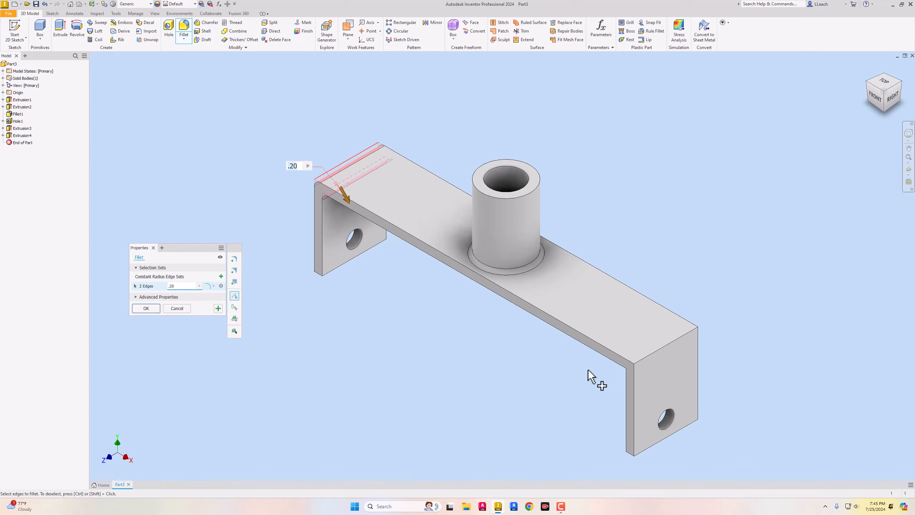
# - Add the outer and inner bend edges at the channel's right end to the fillet set and apply it
pyautogui.click(660, 349)
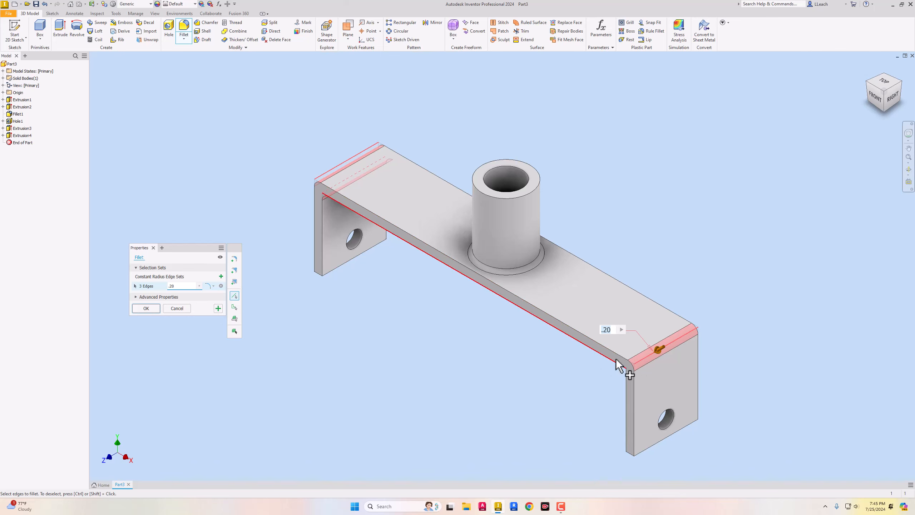
pyautogui.click(869, 83)
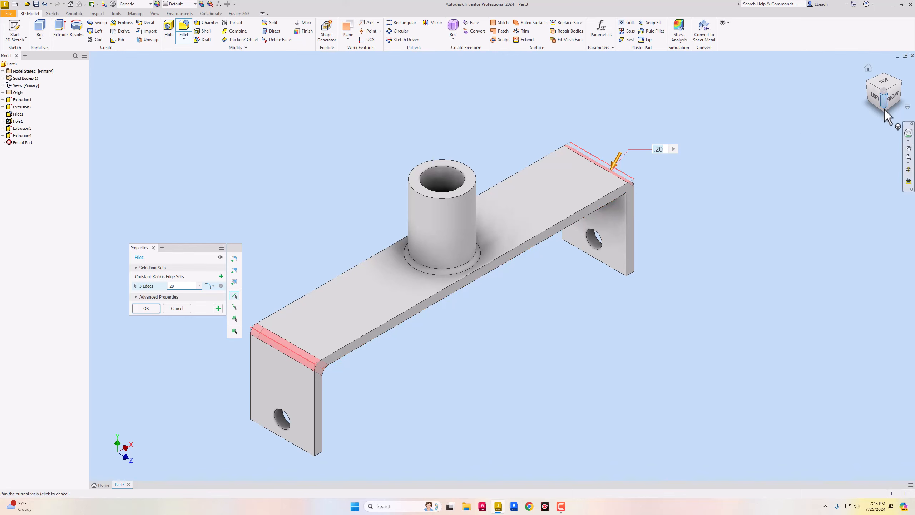
pyautogui.moveTo(885, 111); pyautogui.dragTo(884, 111)
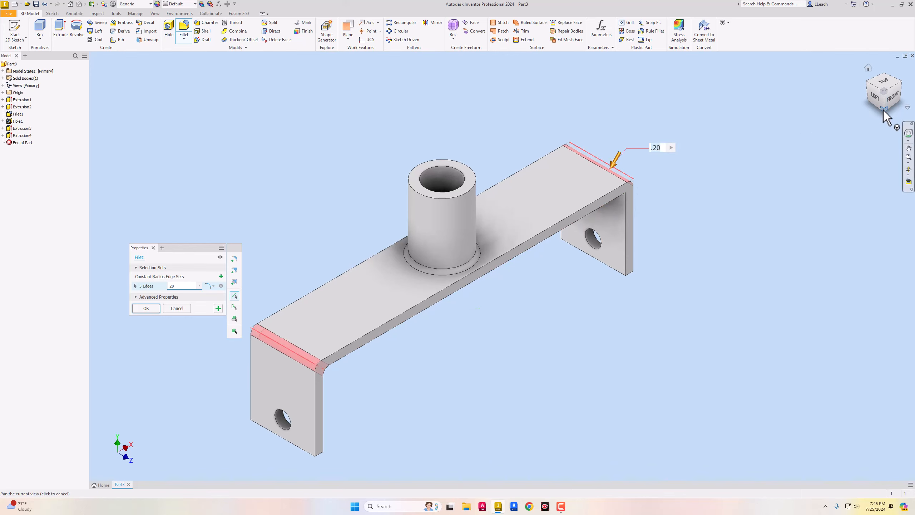
pyautogui.click(884, 110)
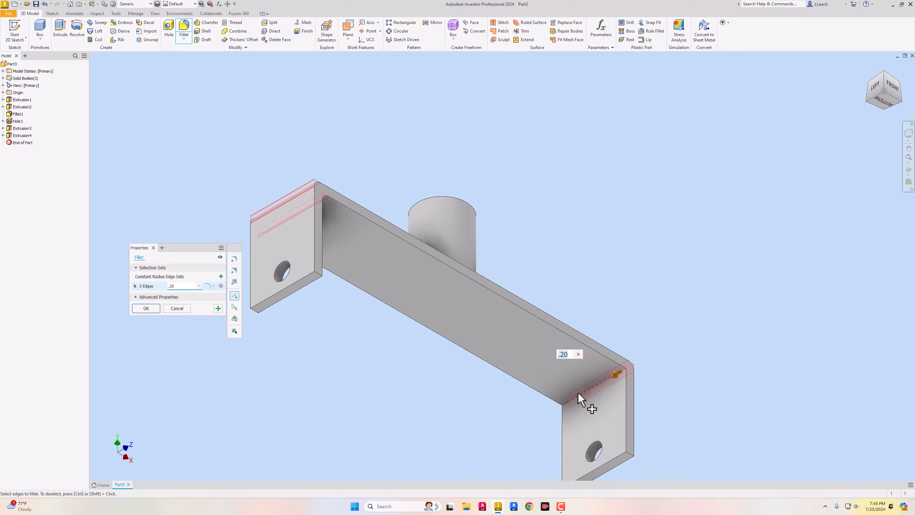
pyautogui.click(571, 400)
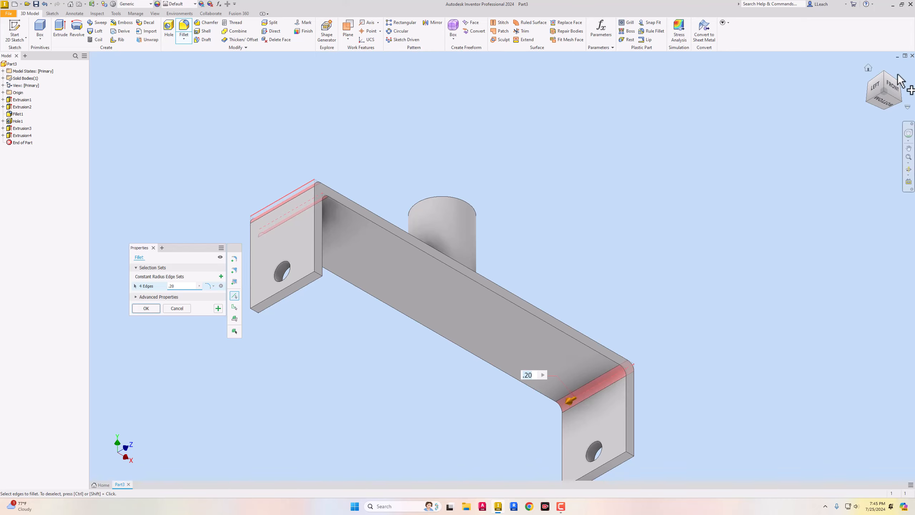
pyautogui.click(869, 68)
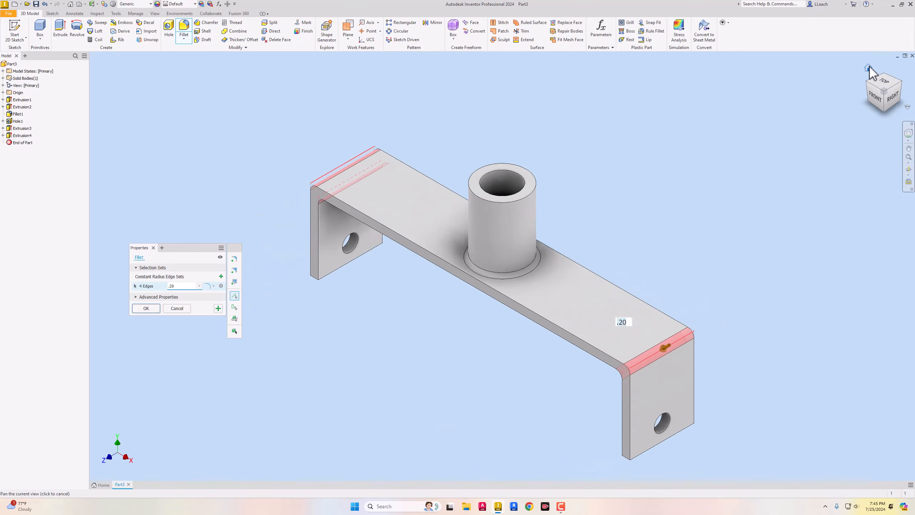
pyautogui.click(883, 111)
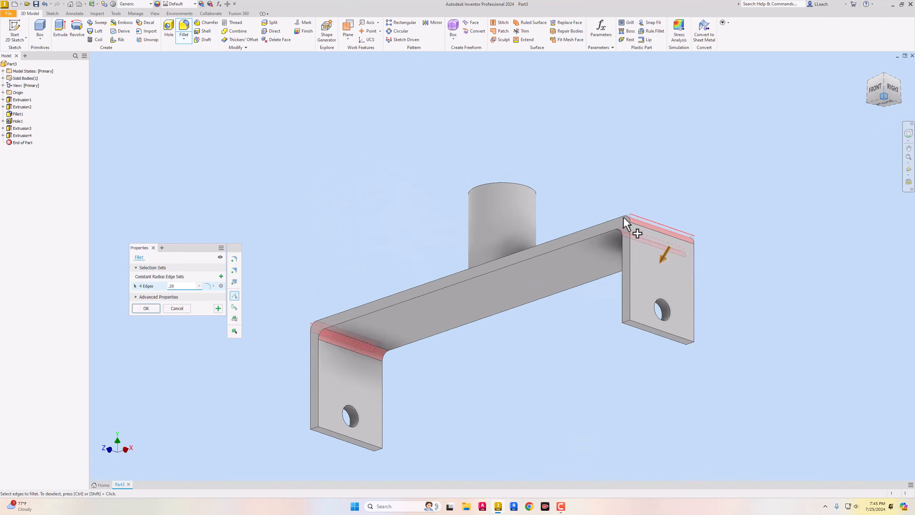
pyautogui.click(869, 69)
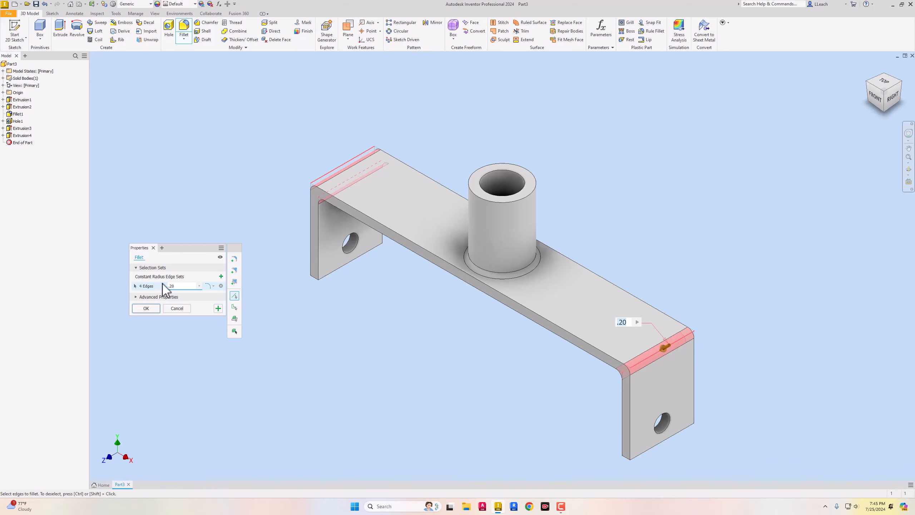
pyautogui.click(146, 308)
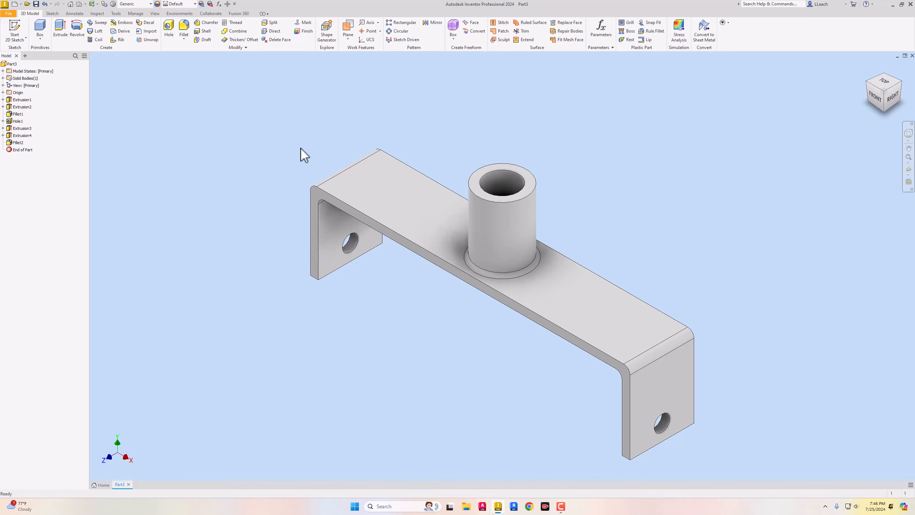
# - Apply the Aluminum - Polished appearance to the bracket
pyautogui.moveTo(521, 159); pyautogui.dragTo(499, 152, button='middle')
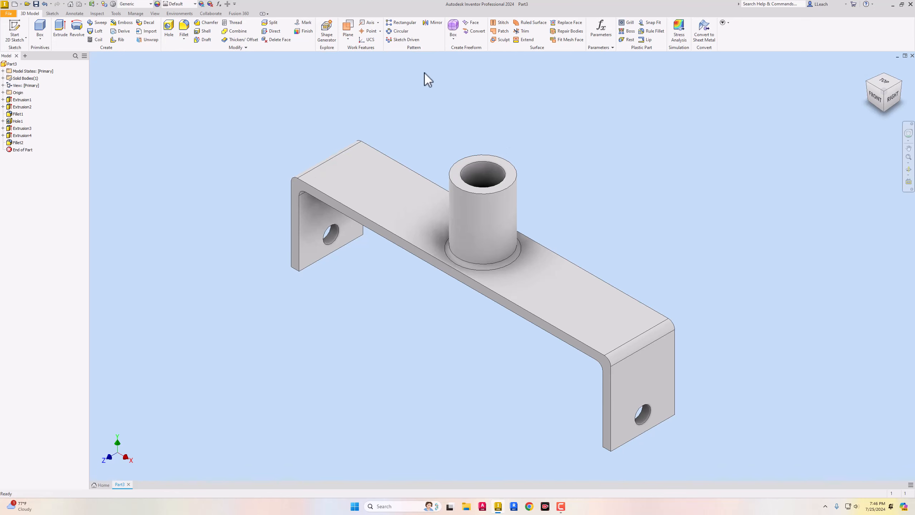
pyautogui.click(195, 4)
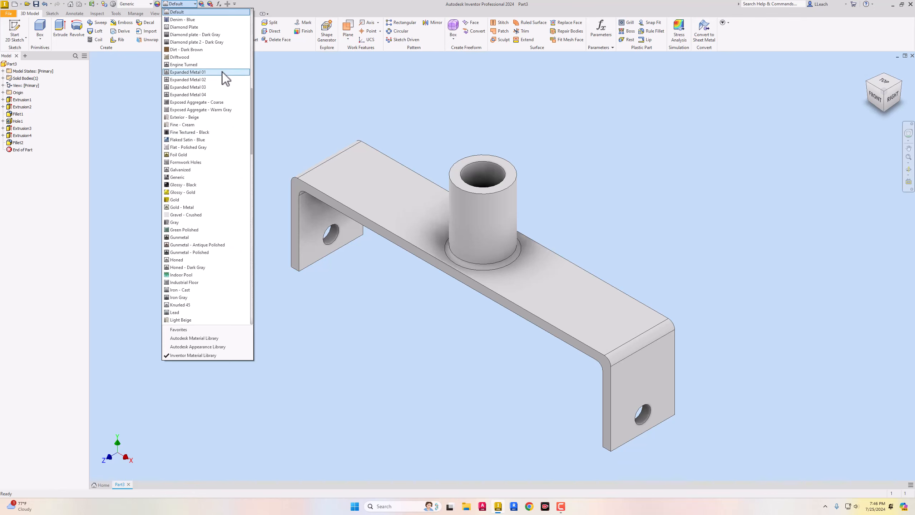
pyautogui.scroll(2, 225, 77)
pyautogui.scroll(15, 225, 76)
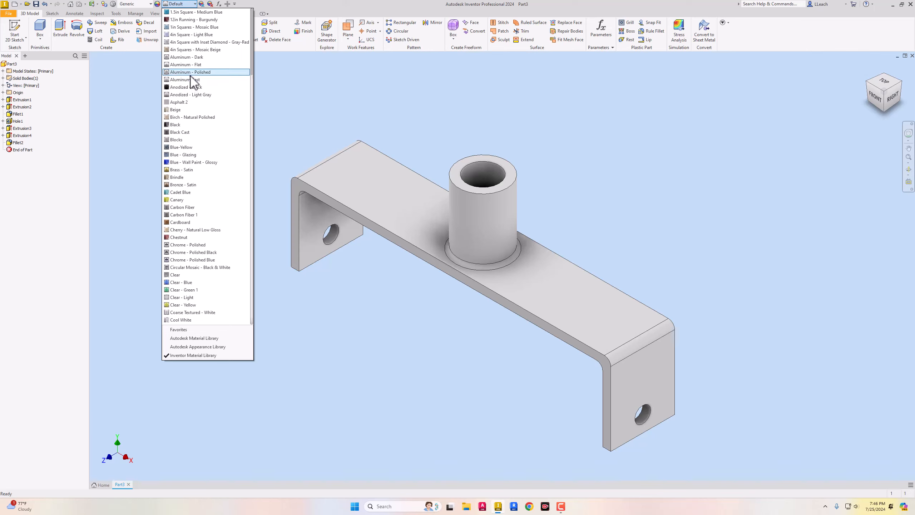
pyautogui.click(190, 72)
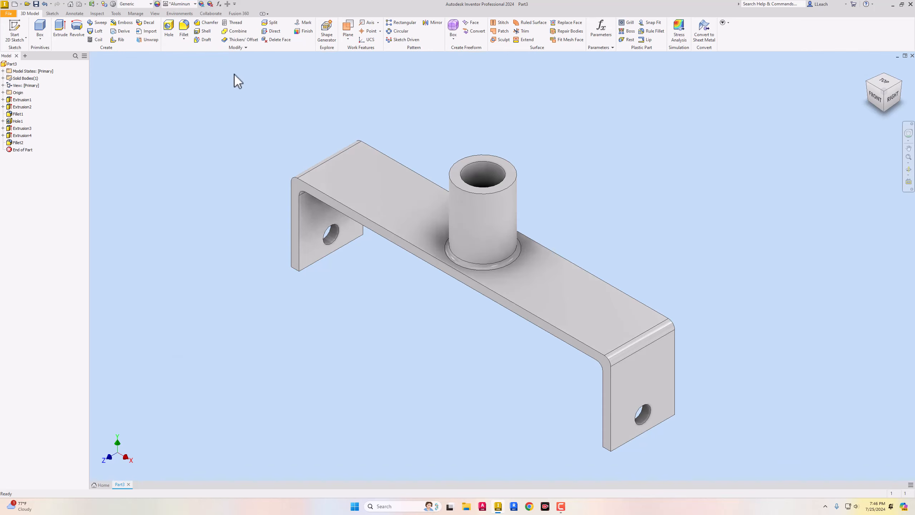
pyautogui.press('F2')
pyautogui.moveTo(237, 92); pyautogui.dragTo(234, 93)
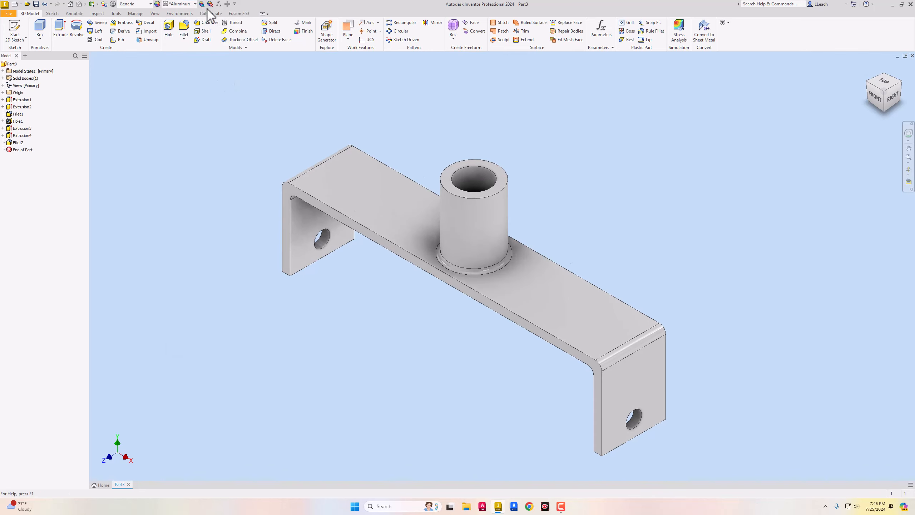
# - Turn on all shadows (ground, object and ambient) in the part's display
pyautogui.click(155, 14)
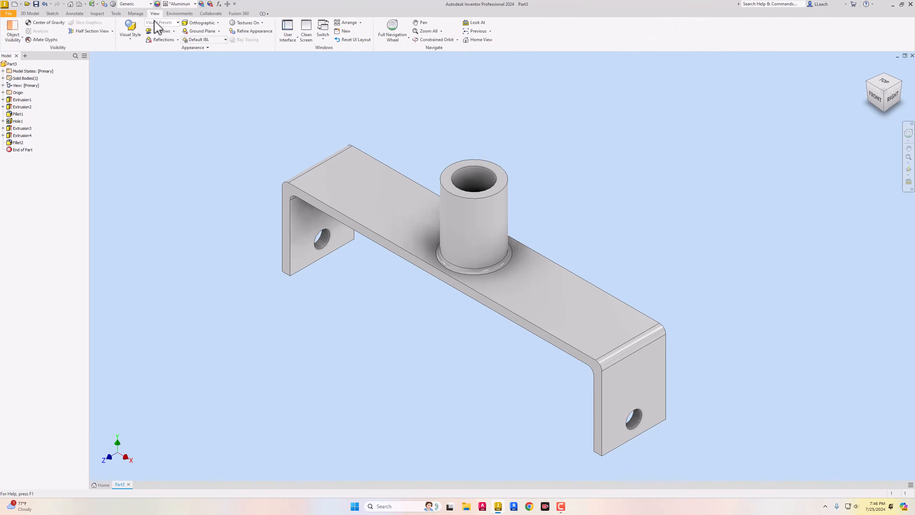
pyautogui.click(134, 39)
pyautogui.click(152, 76)
pyautogui.click(174, 31)
pyautogui.click(166, 41)
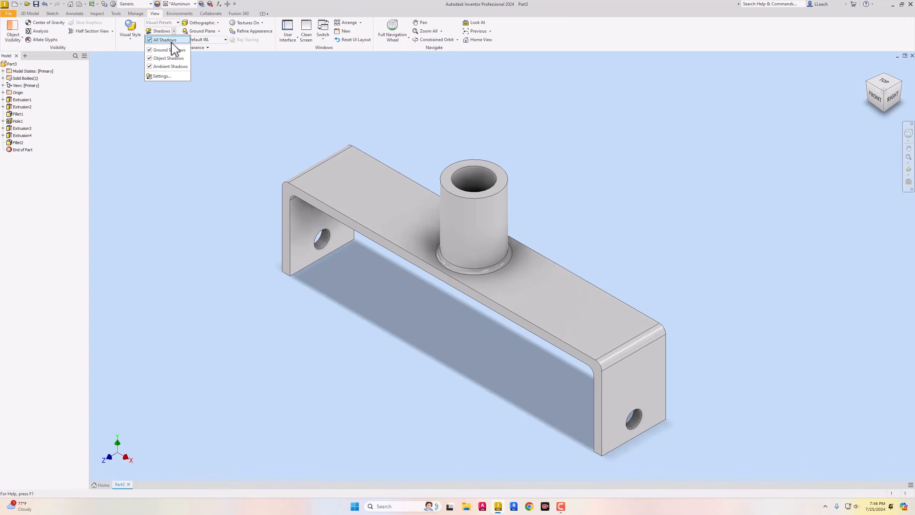
pyautogui.moveTo(655, 278); pyautogui.dragTo(216, 78)
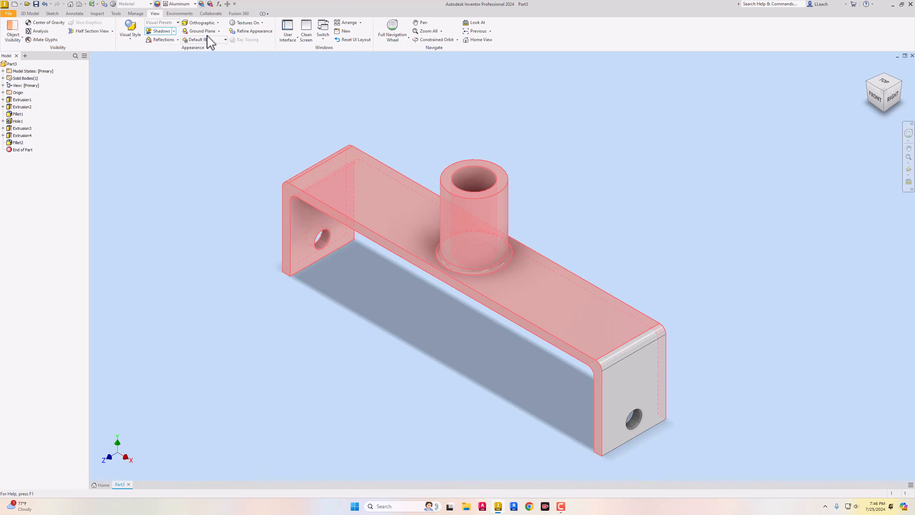
pyautogui.click(400, 107)
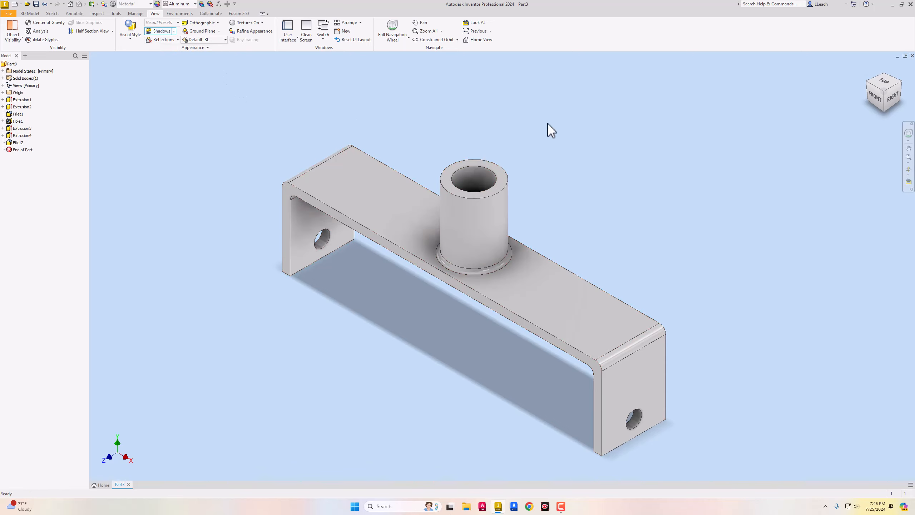
pyautogui.moveTo(590, 129); pyautogui.dragTo(589, 127, button='middle')
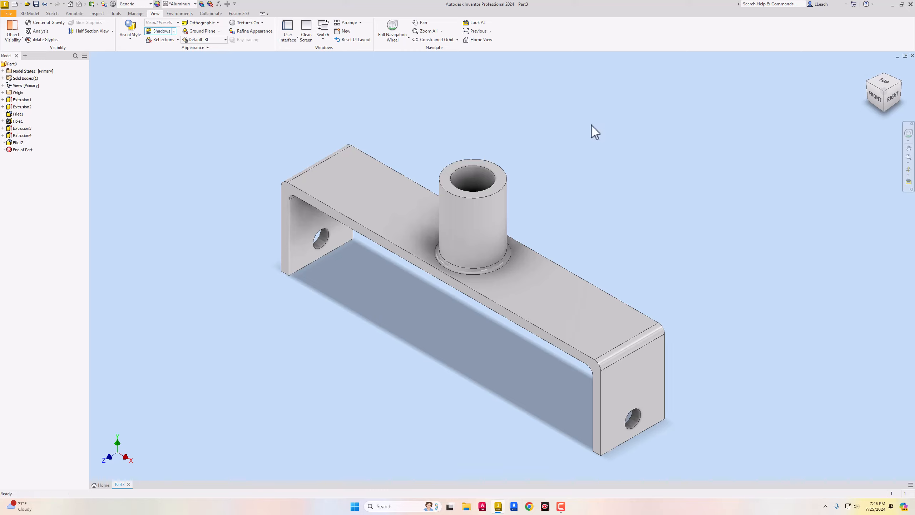
pyautogui.moveTo(582, 127); pyautogui.dragTo(592, 122, button='middle')
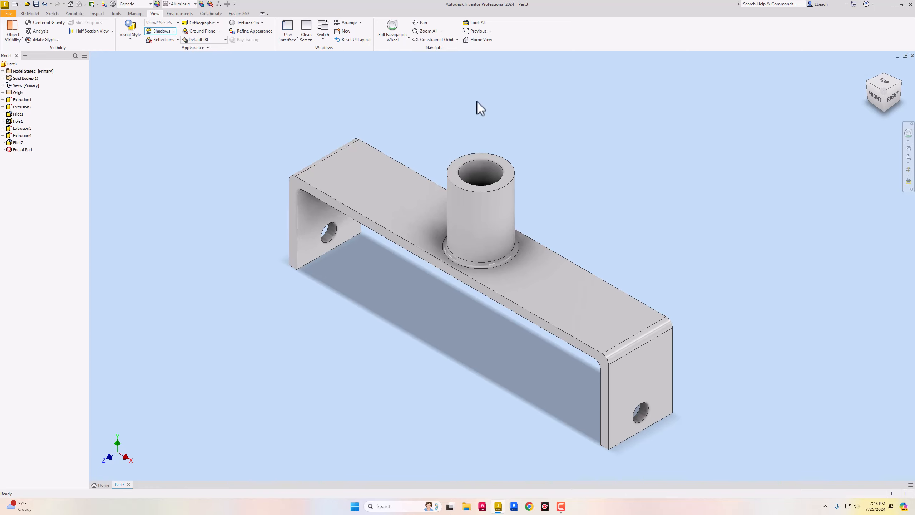
# - Save the part as SWIVEL C BRACKET 3 in the Inventor folder, accepting the location outside the active project
pyautogui.click(9, 13)
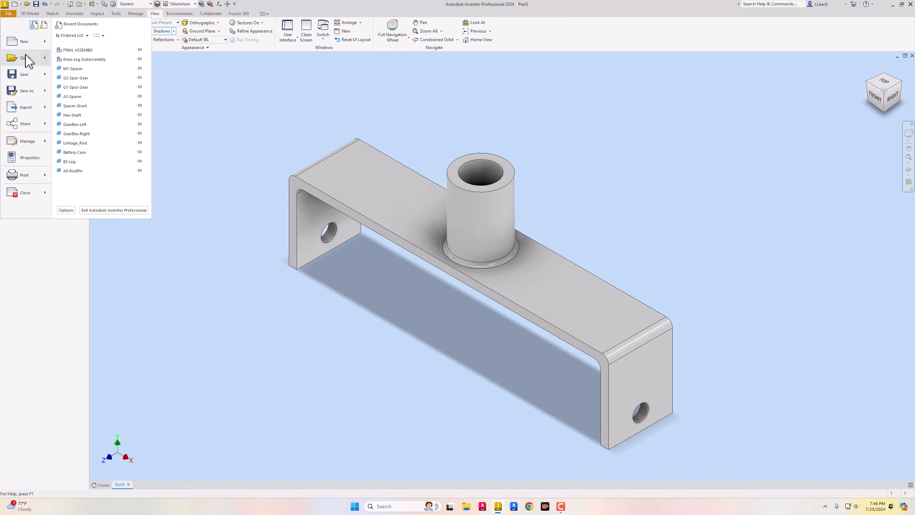
pyautogui.click(28, 76)
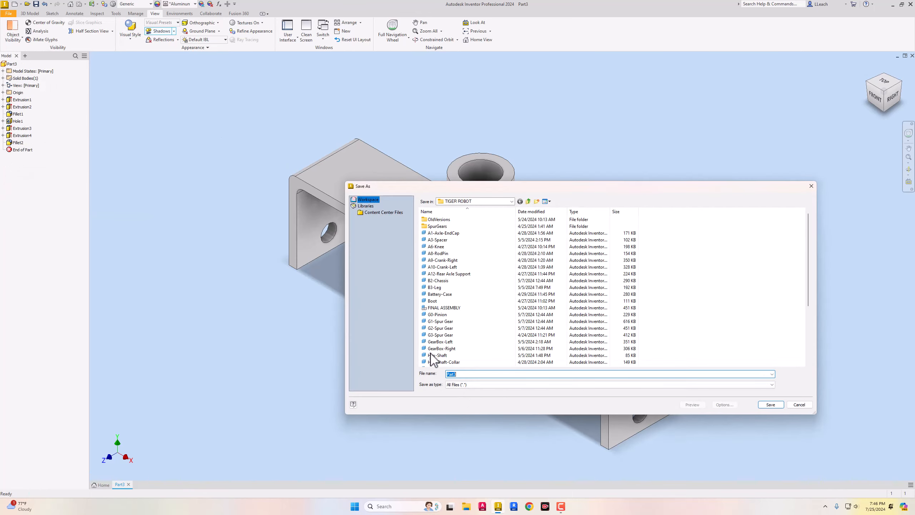
pyautogui.click(528, 201)
pyautogui.click(470, 374)
pyautogui.moveTo(470, 375); pyautogui.dragTo(444, 376)
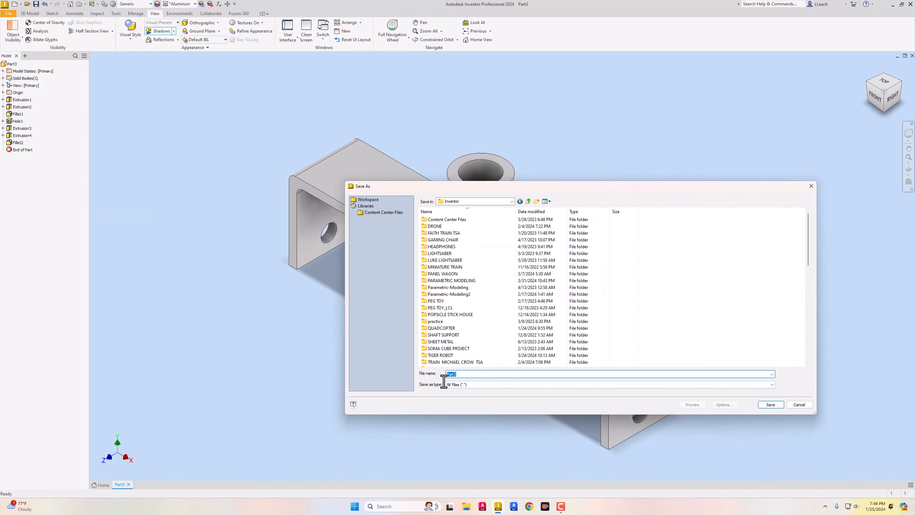
pyautogui.write('SWIV')
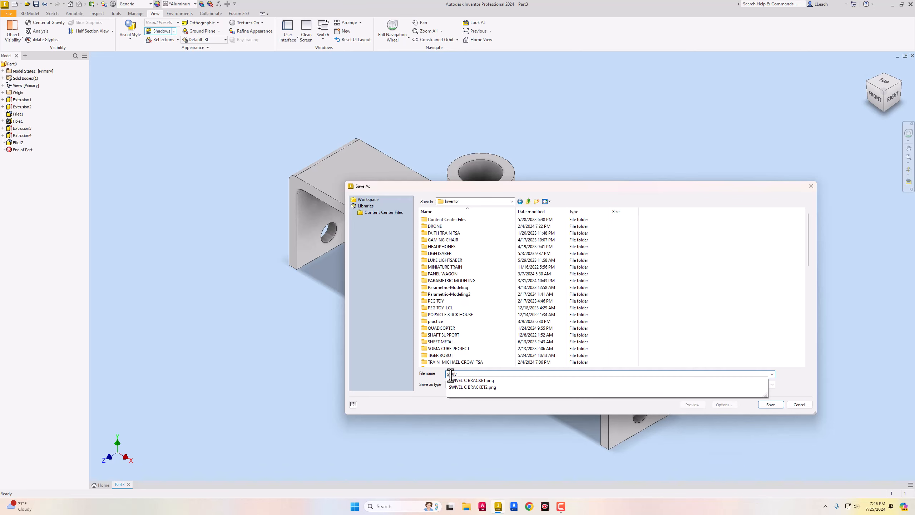
pyautogui.write('EL C BRACKET 3')
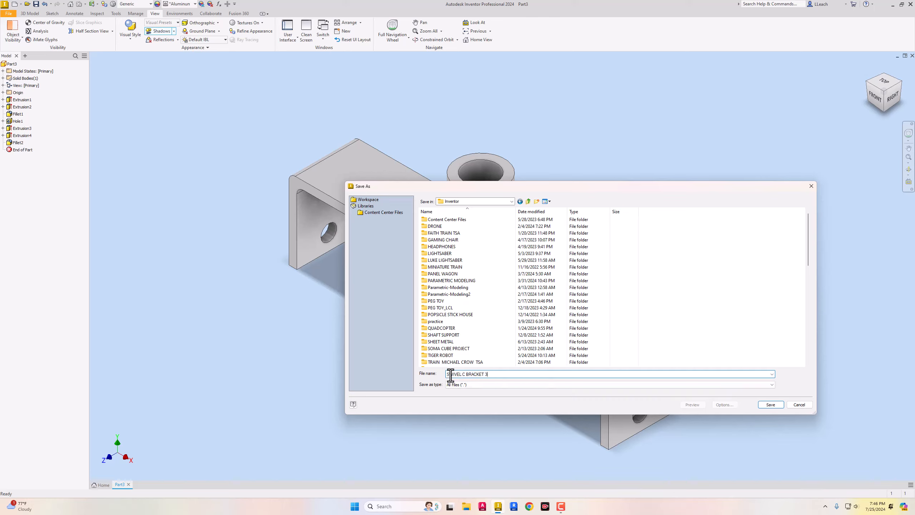
pyautogui.click(771, 405)
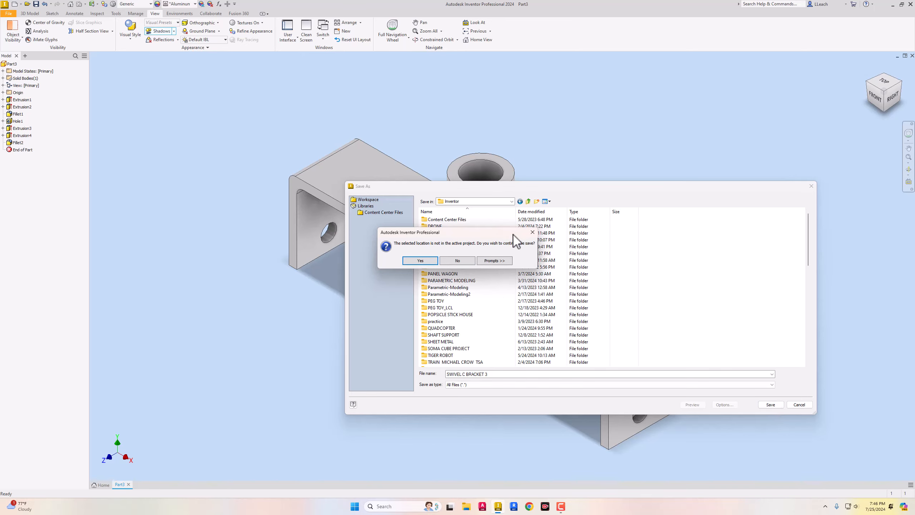
pyautogui.click(420, 261)
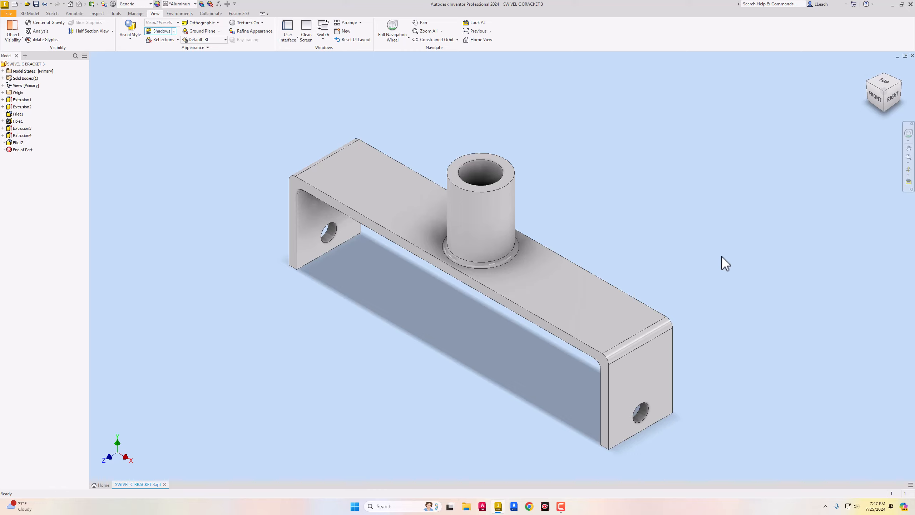